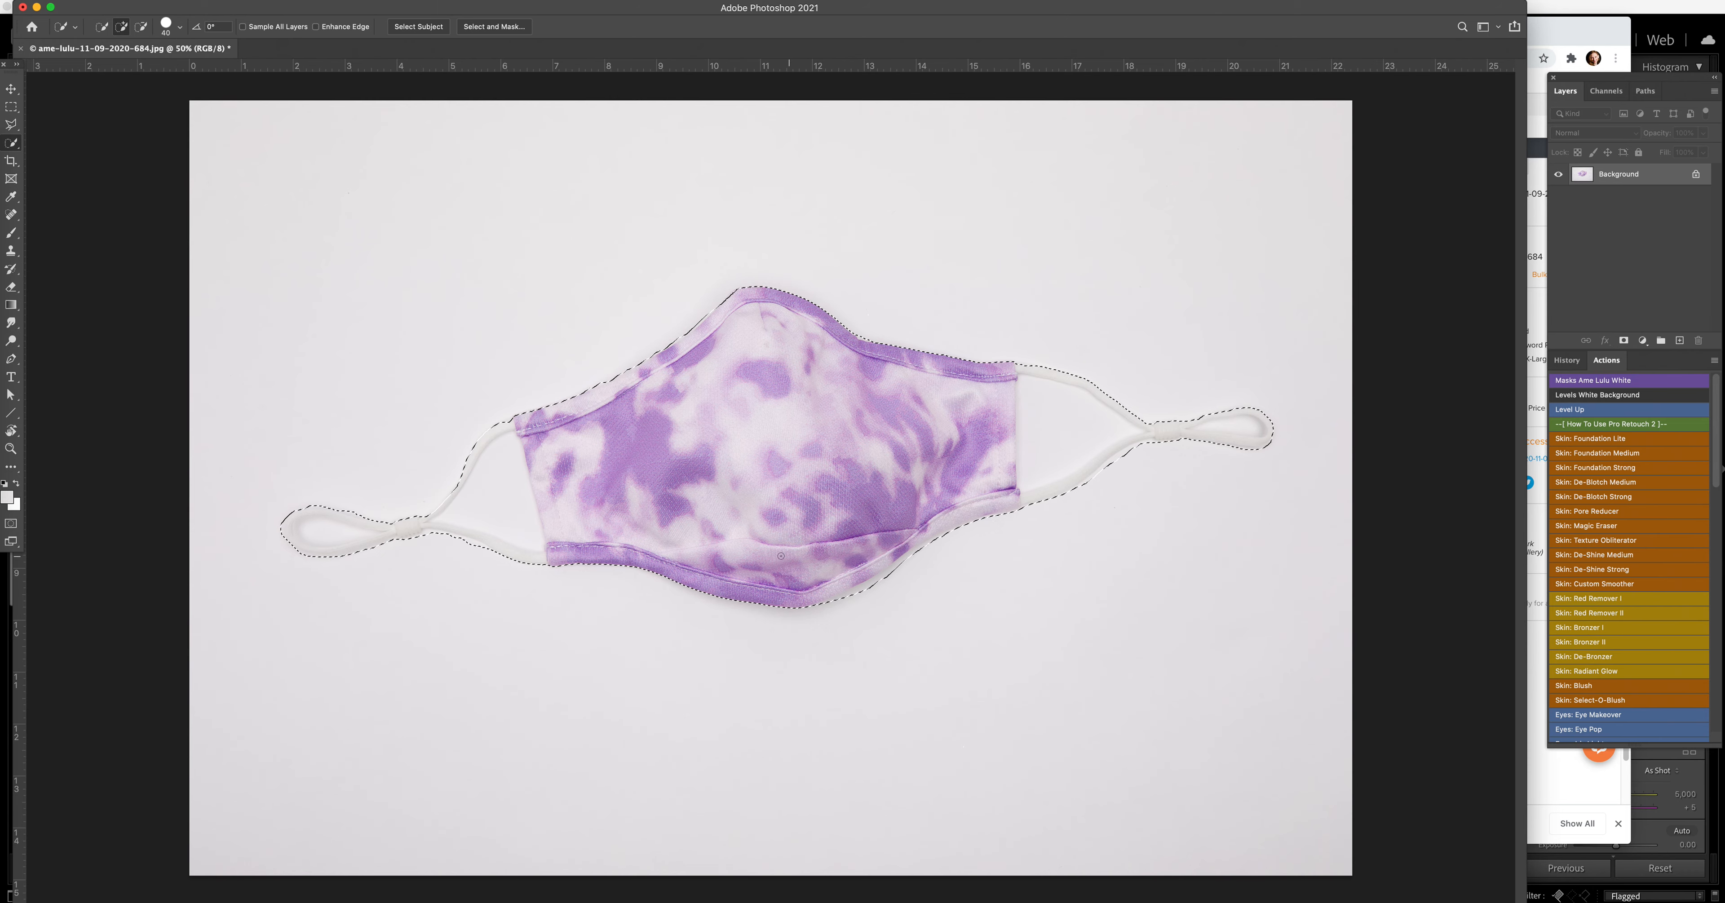
Step: Run the Masks Ame Lulu White action on the selected face mask photo, followed by the Level Up action
left_click(1612, 382)
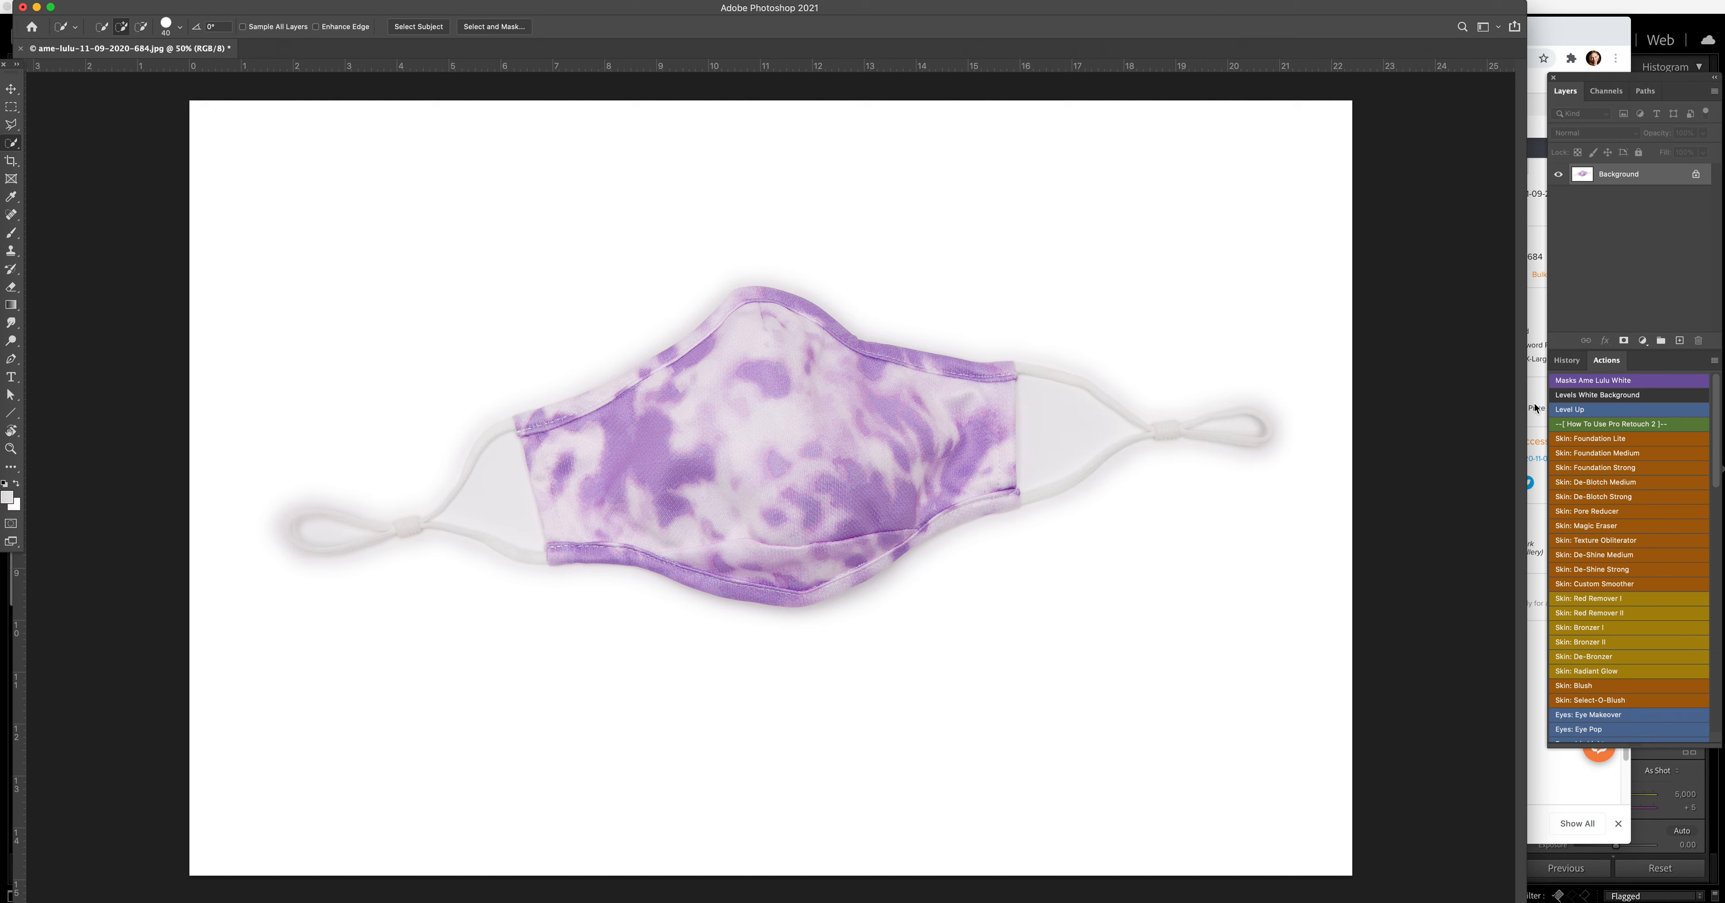
left_click(1573, 410)
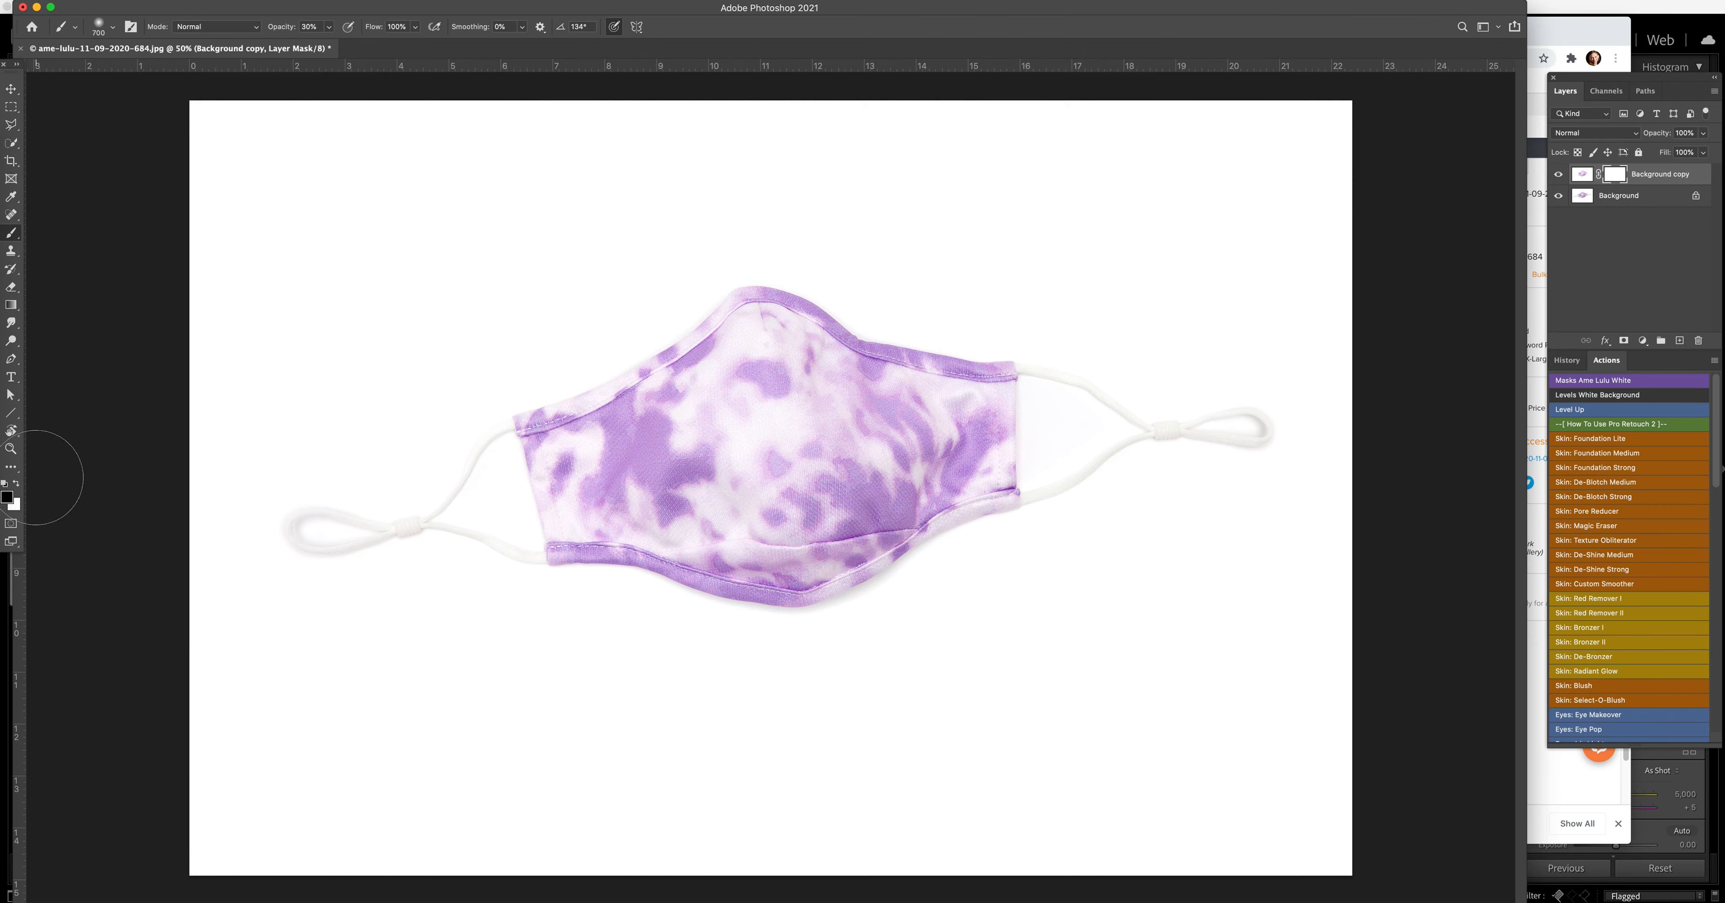
Step: Paint black at 100% brush opacity over the fabric's interior on the Background copy layer's mask
left_click(6, 497)
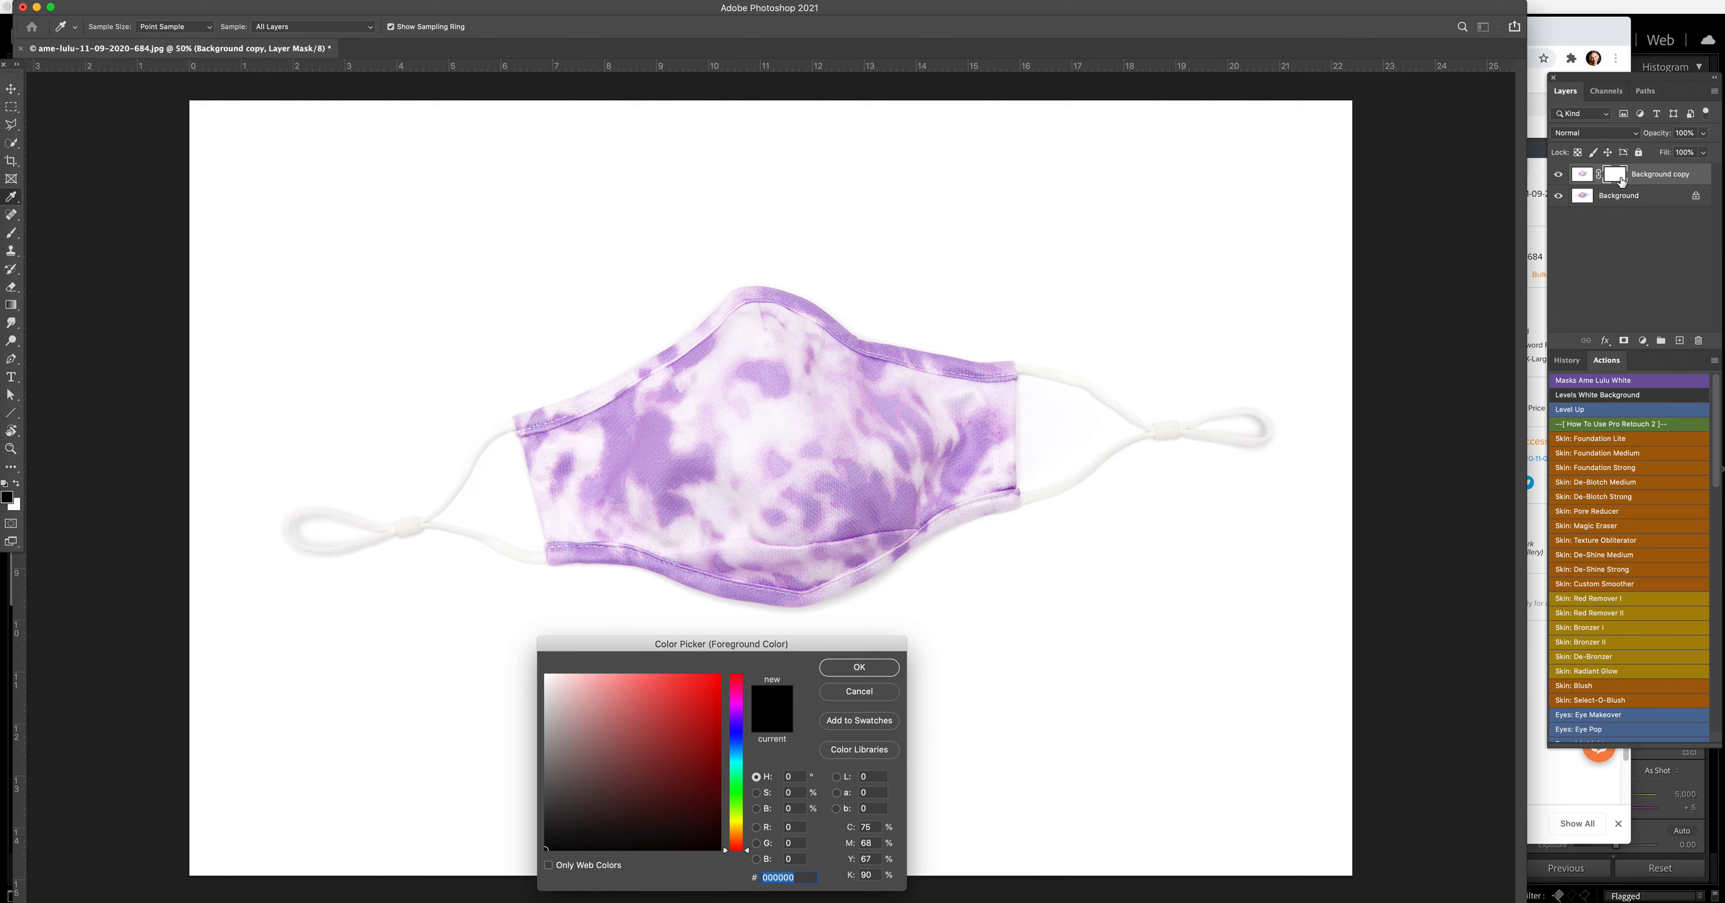
left_click(859, 667)
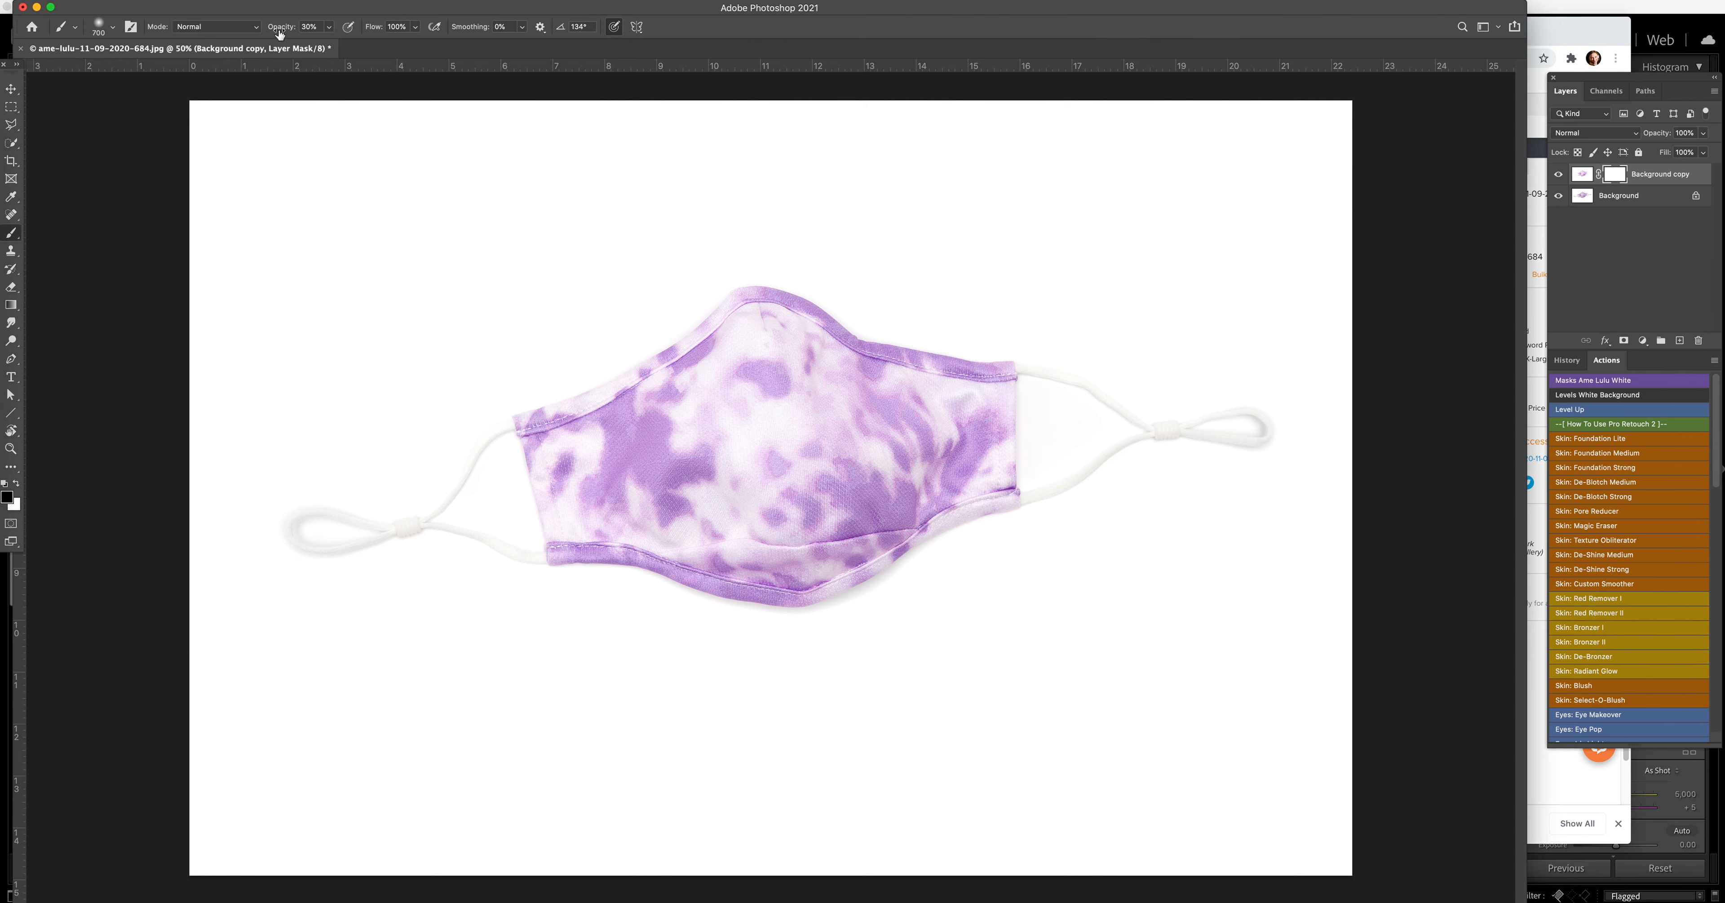
left_click(329, 27)
mouse_move(768, 431)
left_mouse_down()
mouse_move(770, 336)
mouse_move(802, 380)
mouse_move(944, 427)
mouse_move(577, 446)
mouse_move(679, 483)
mouse_move(721, 527)
mouse_move(810, 525)
mouse_move(921, 432)
mouse_move(955, 468)
mouse_move(954, 402)
mouse_move(664, 400)
mouse_move(588, 450)
mouse_move(582, 498)
mouse_move(889, 469)
left_mouse_up()
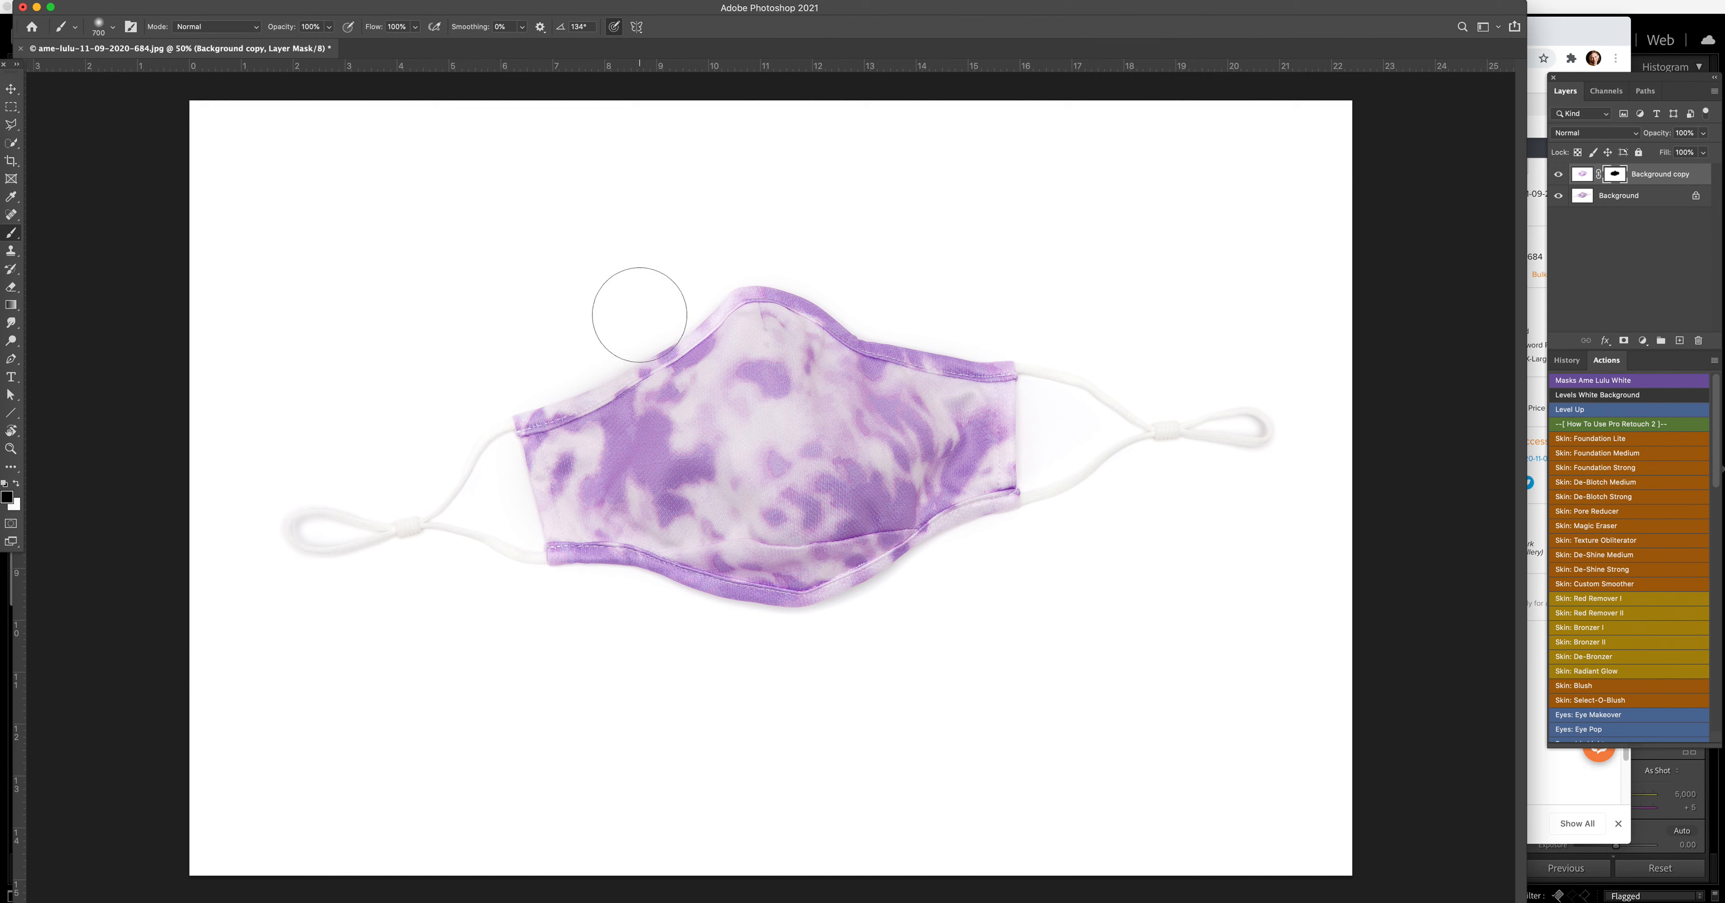
Step: Using the layer mask's red overlay as a guide, paint white around the fabric's outer edges to clean up the spill
key("x")
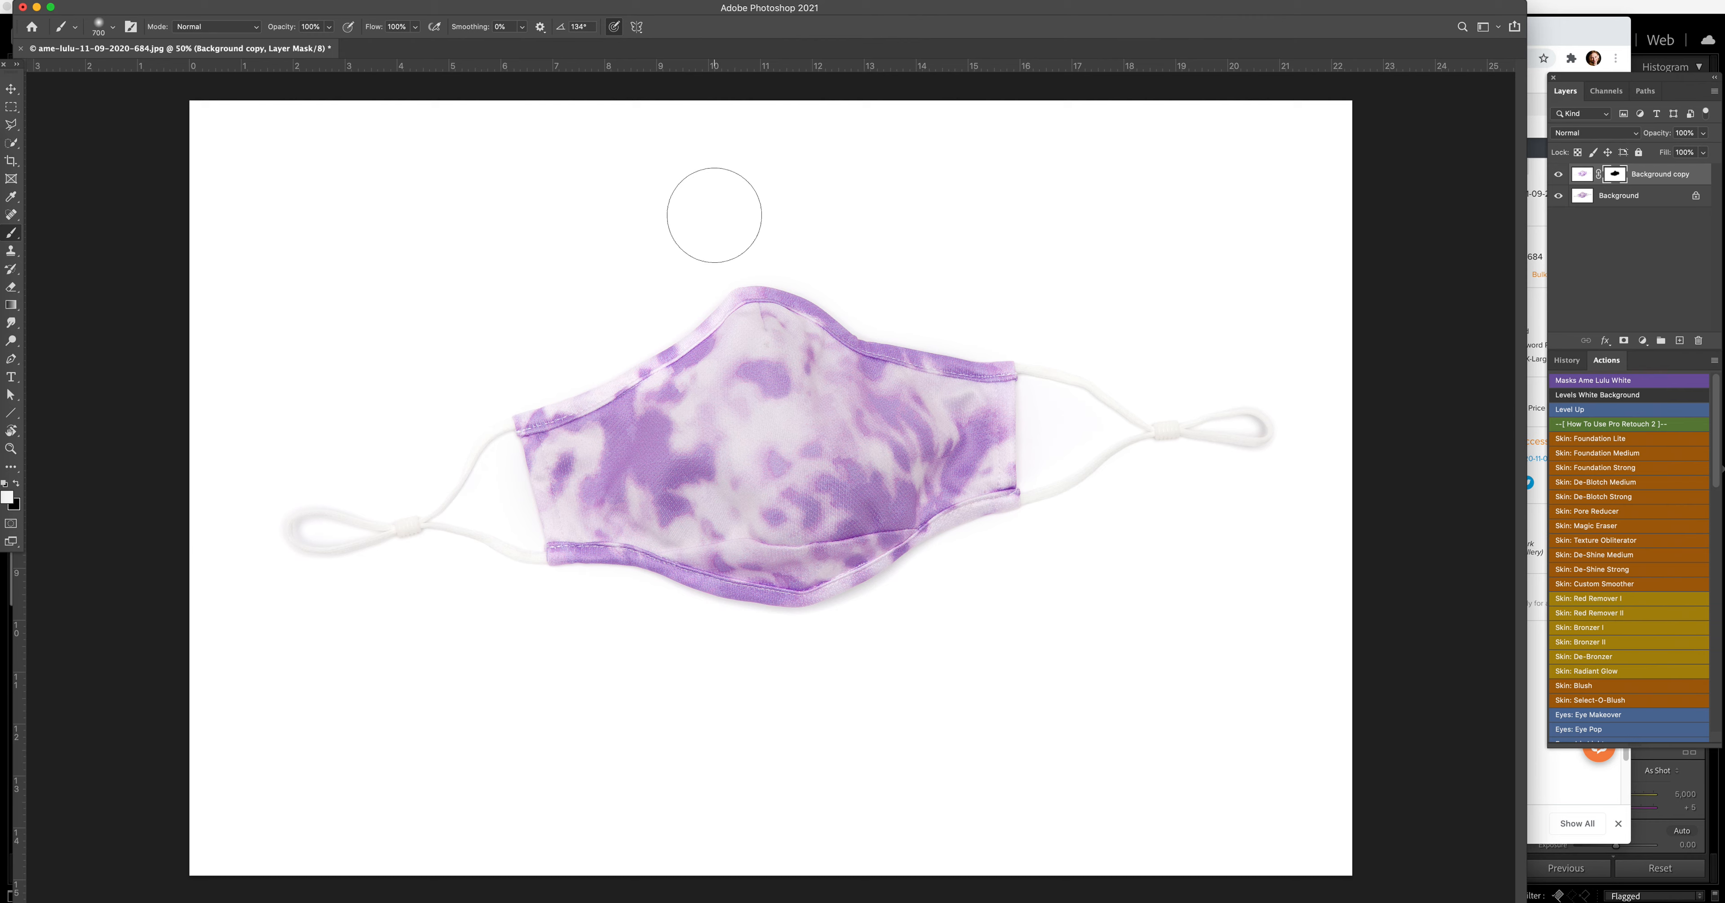
key("backslash")
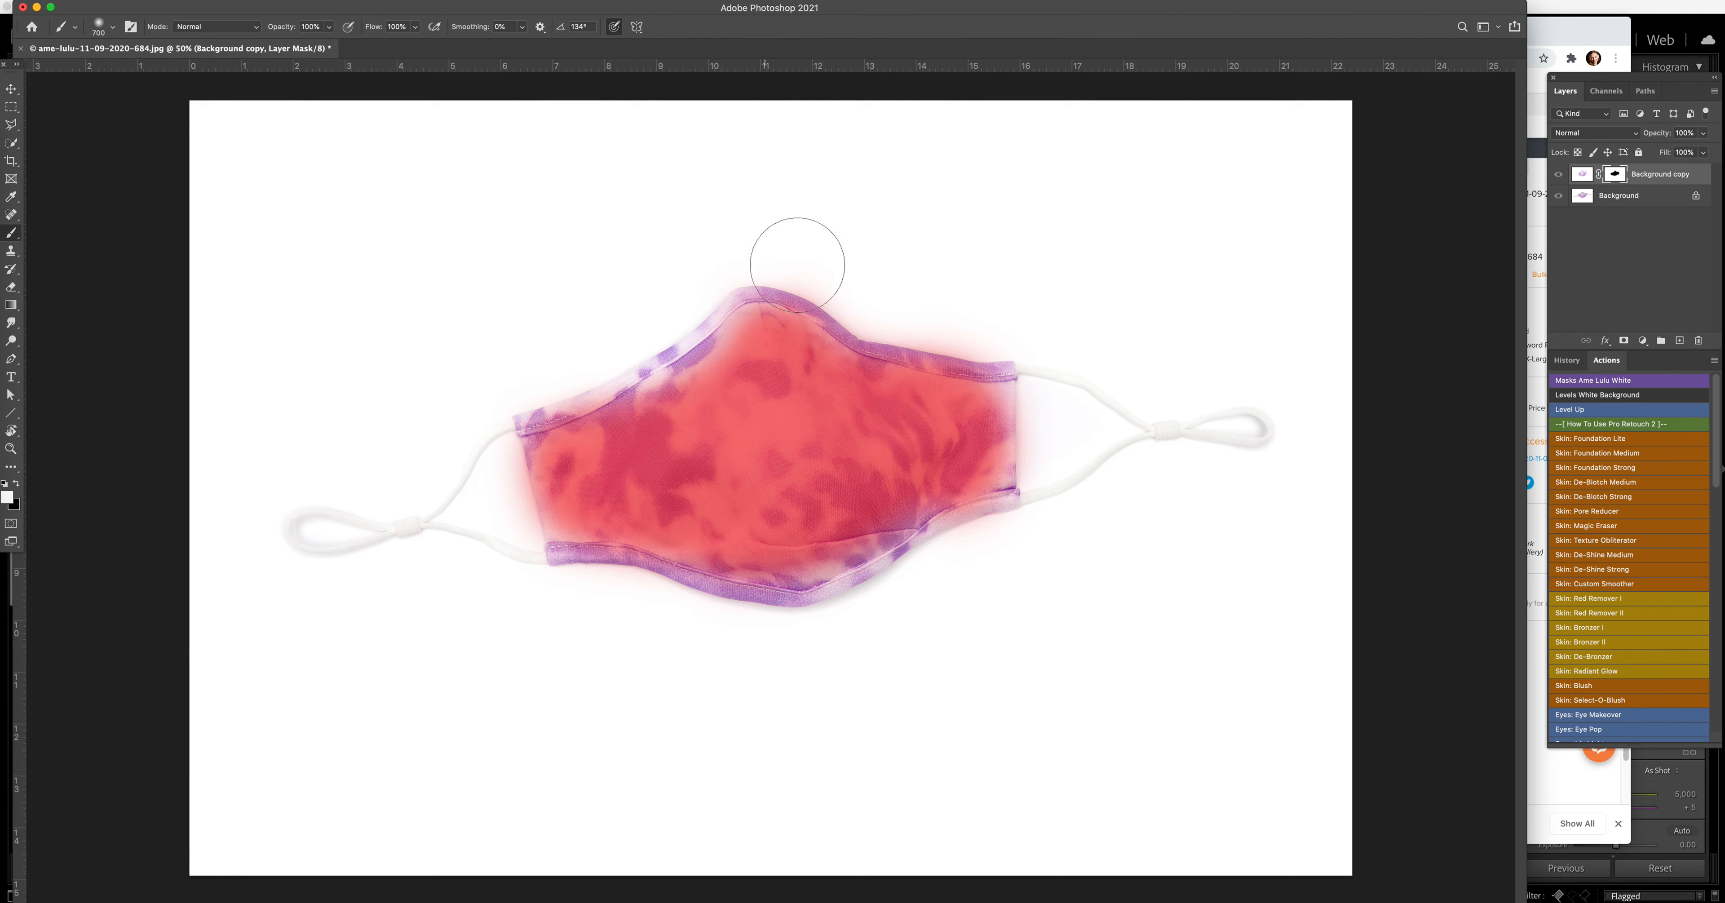
mouse_move(834, 278)
left_mouse_down()
mouse_move(706, 239)
mouse_move(1048, 349)
mouse_move(1047, 515)
mouse_move(877, 616)
mouse_move(701, 625)
mouse_move(570, 604)
mouse_move(521, 565)
mouse_move(479, 382)
left_mouse_up()
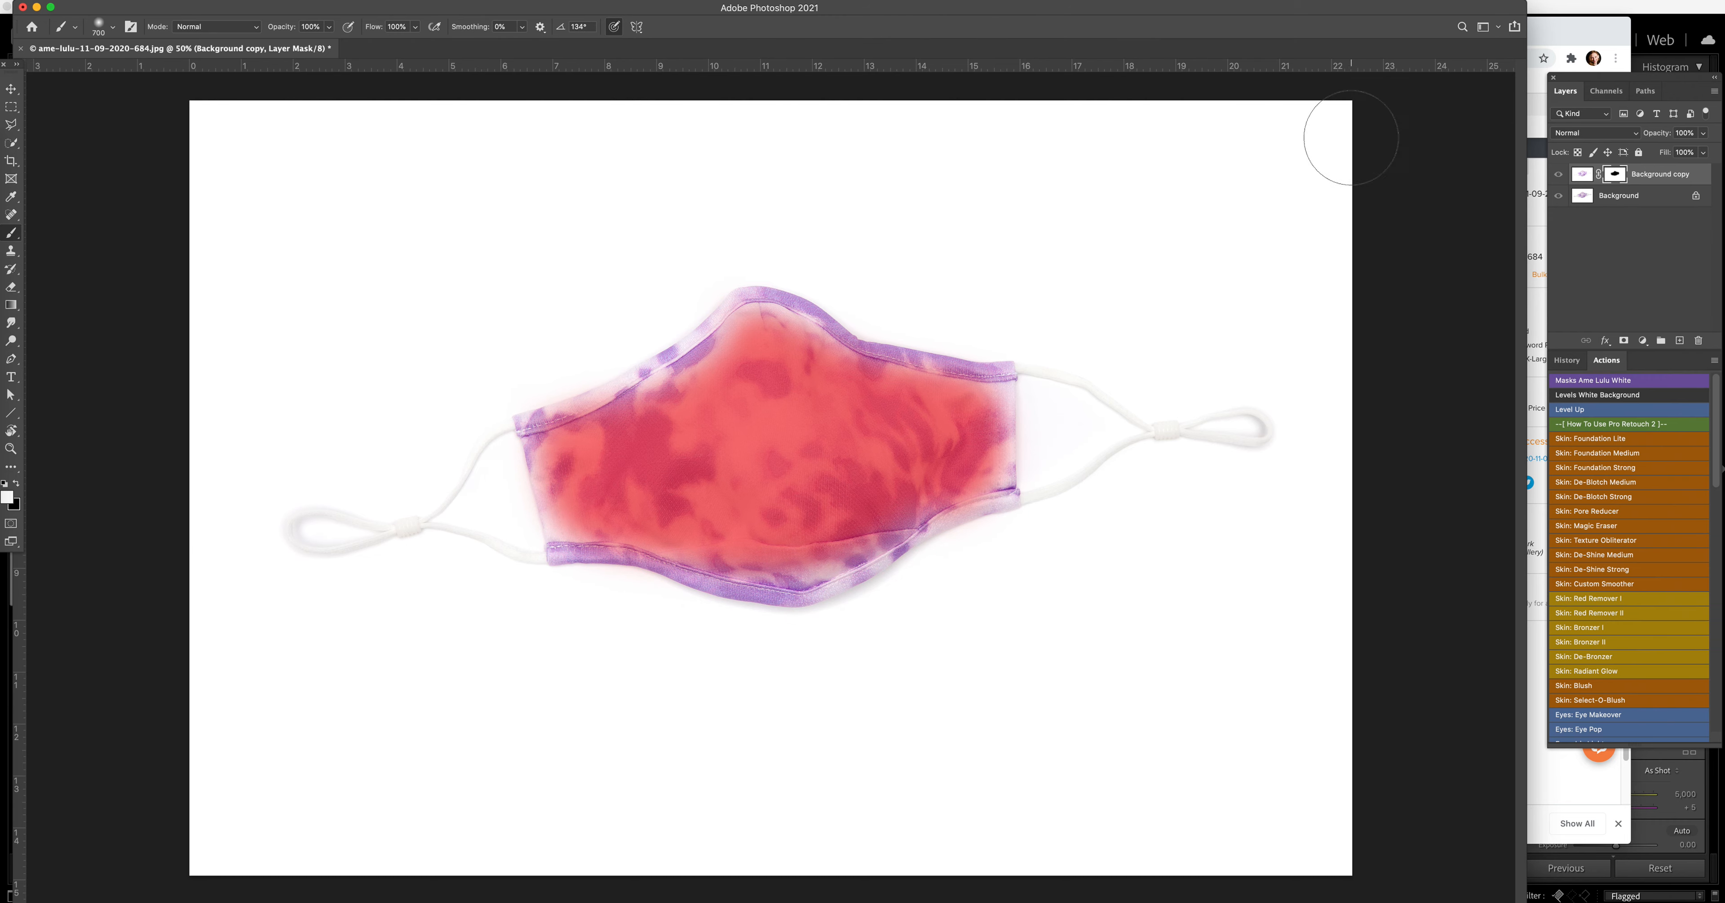
key("backslash")
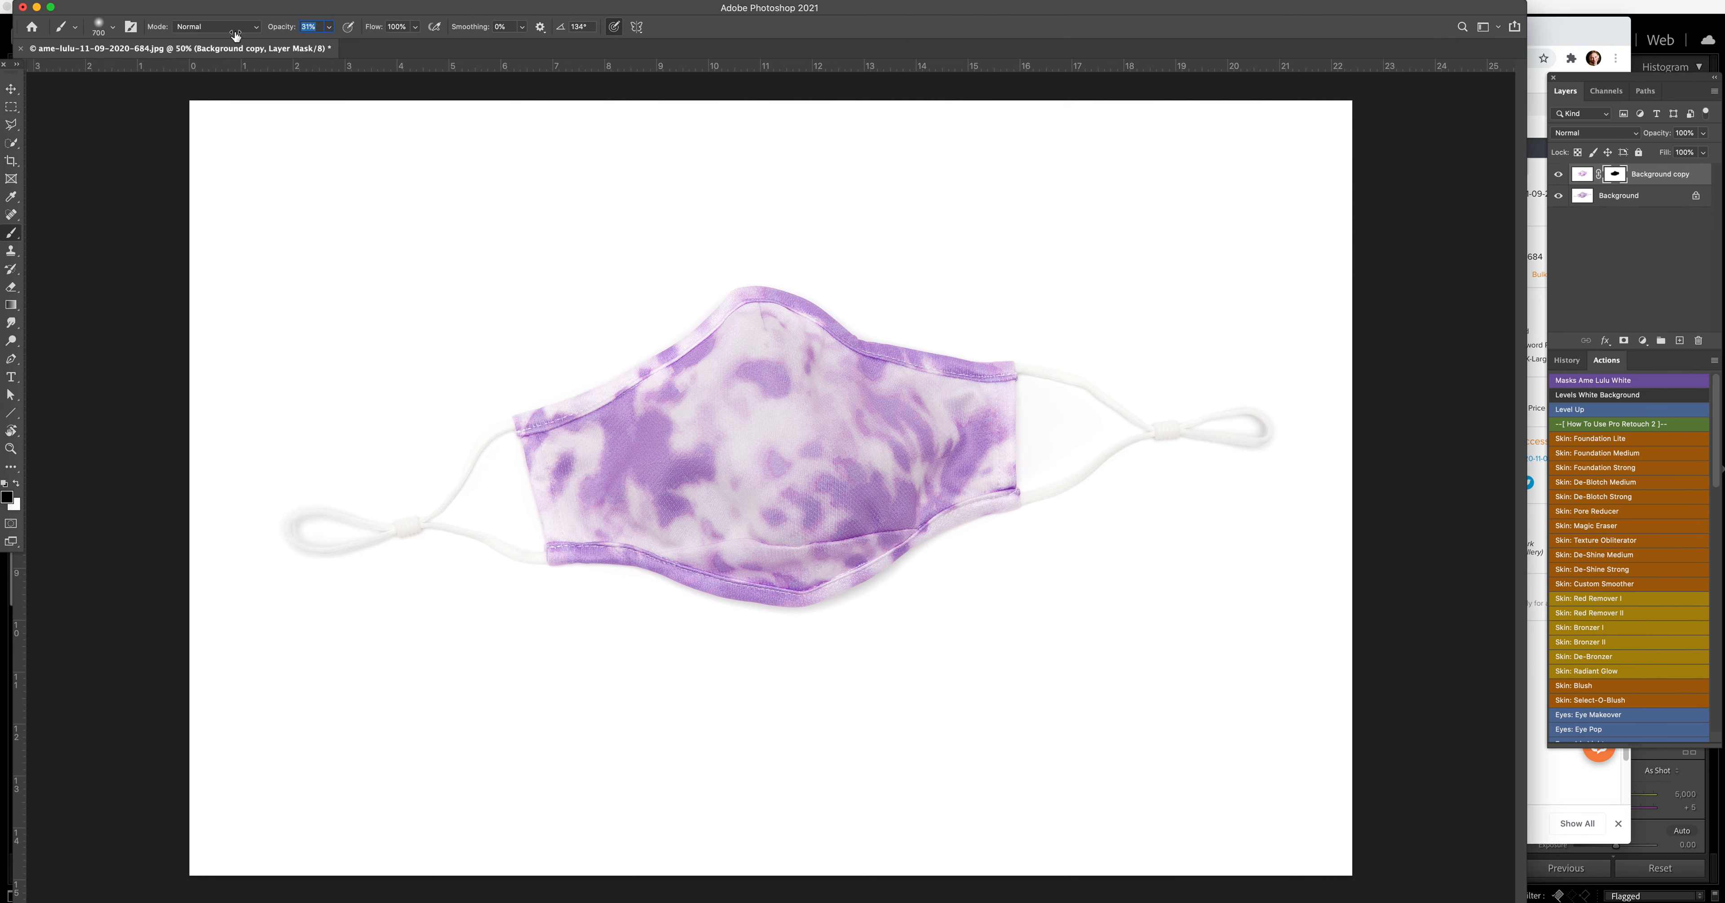
Step: Paint black at 30% brush opacity over the fabric's lower-left area on the layer mask, and flatten the image
key("Return")
mouse_move(600, 538)
left_mouse_down()
mouse_move(726, 589)
mouse_move(816, 588)
mouse_move(911, 560)
mouse_move(964, 509)
mouse_move(807, 583)
mouse_move(676, 576)
mouse_move(588, 540)
mouse_move(636, 550)
mouse_move(596, 570)
mouse_move(703, 596)
mouse_move(896, 565)
mouse_move(964, 512)
mouse_move(693, 588)
mouse_move(596, 563)
mouse_move(605, 499)
left_mouse_up()
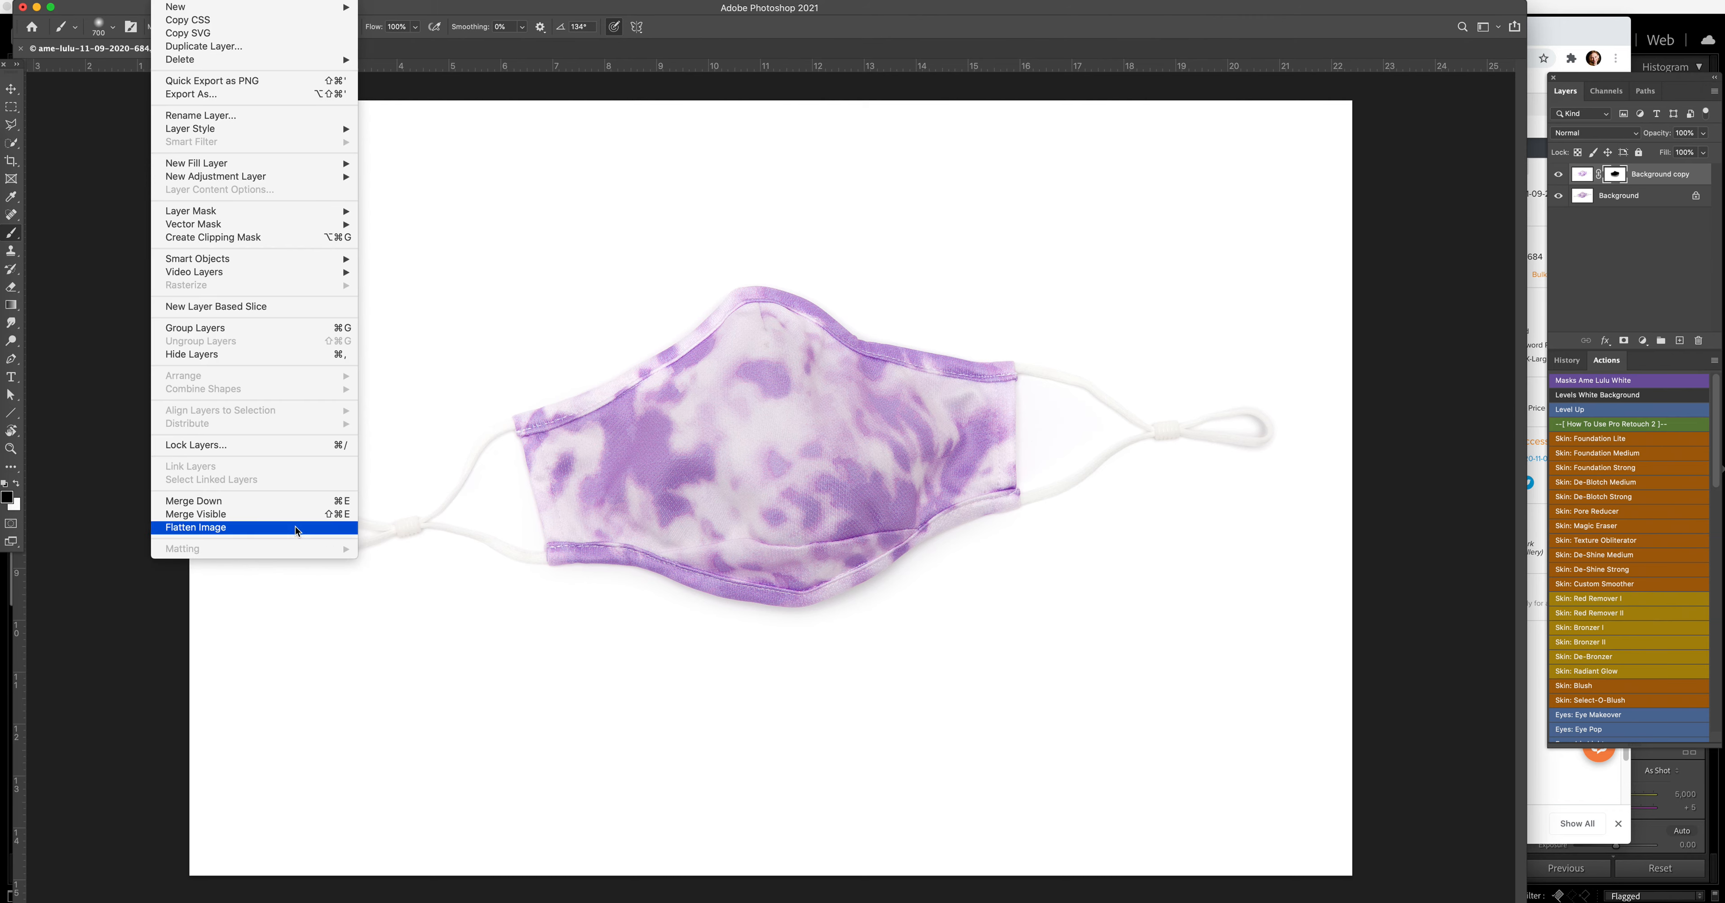
left_click(295, 526)
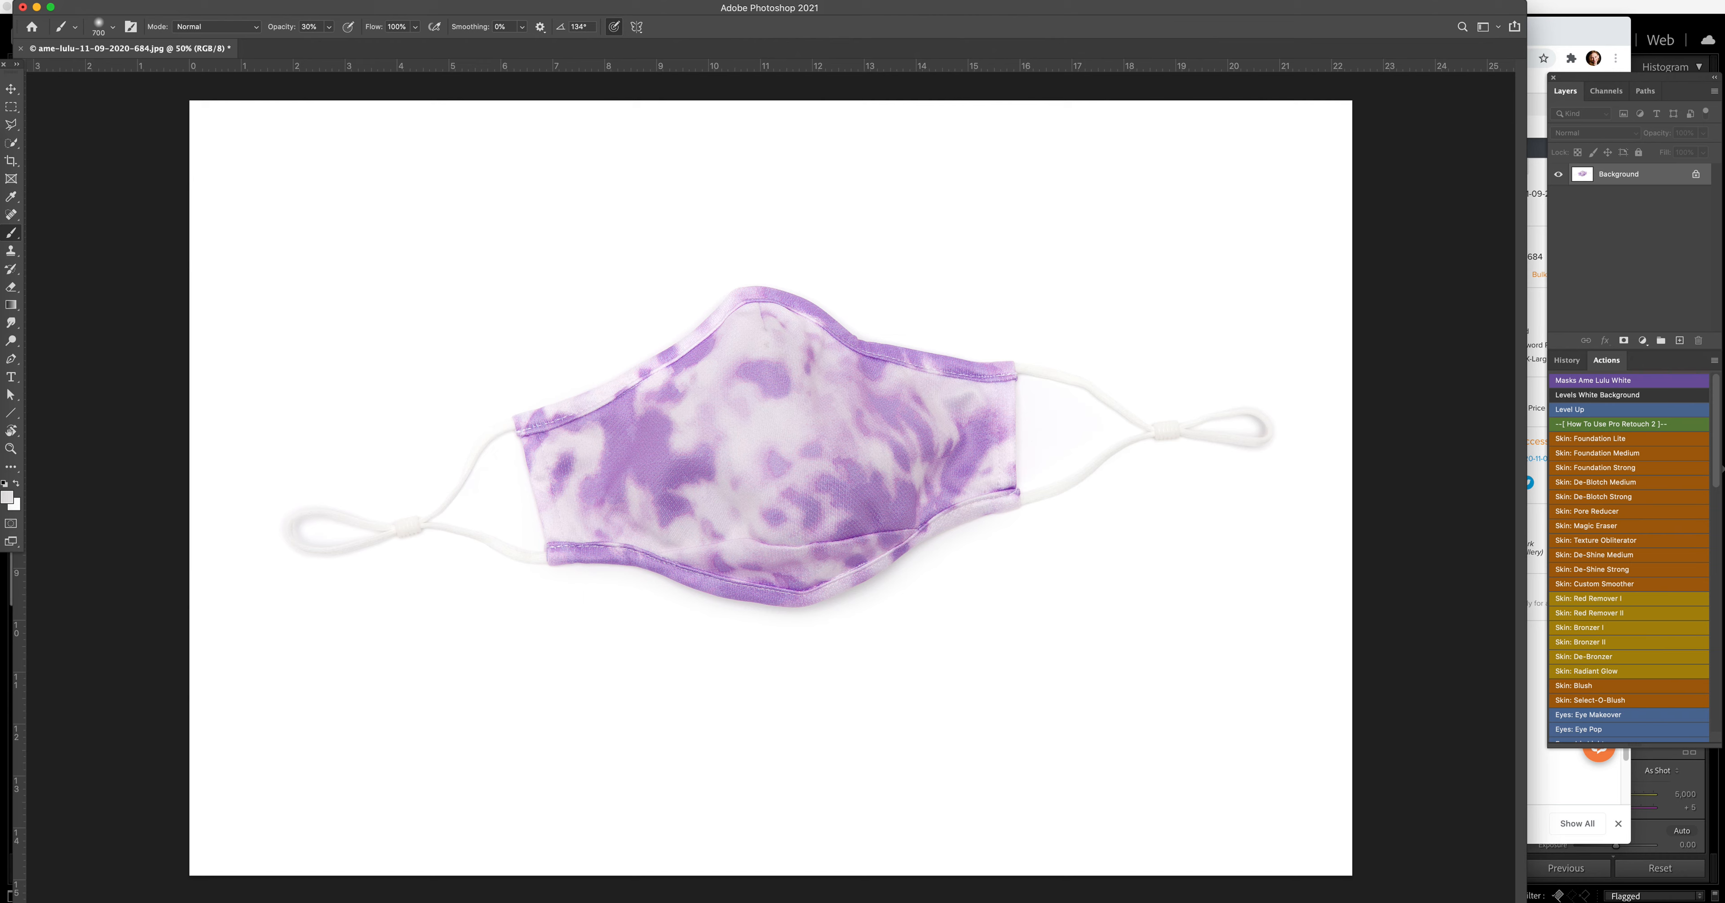
Step: In Liquify, use a size 500 Forward Warp brush to smooth the right slope and peak of the face mask's upper edge
left_click(281, 1)
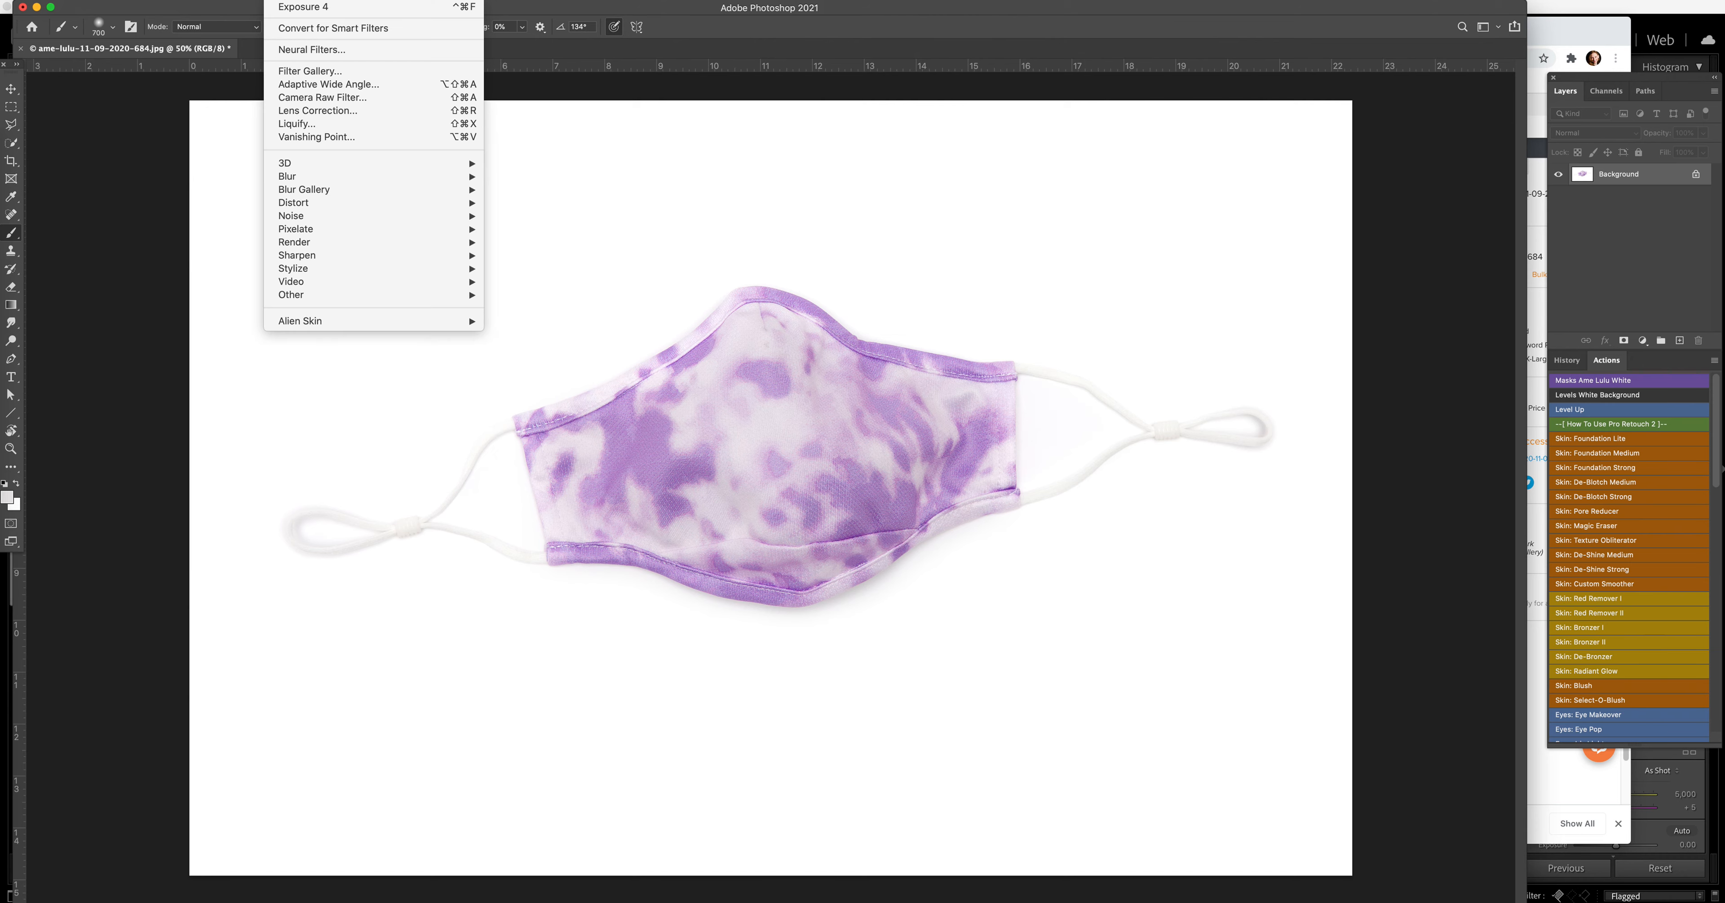
left_click(361, 124)
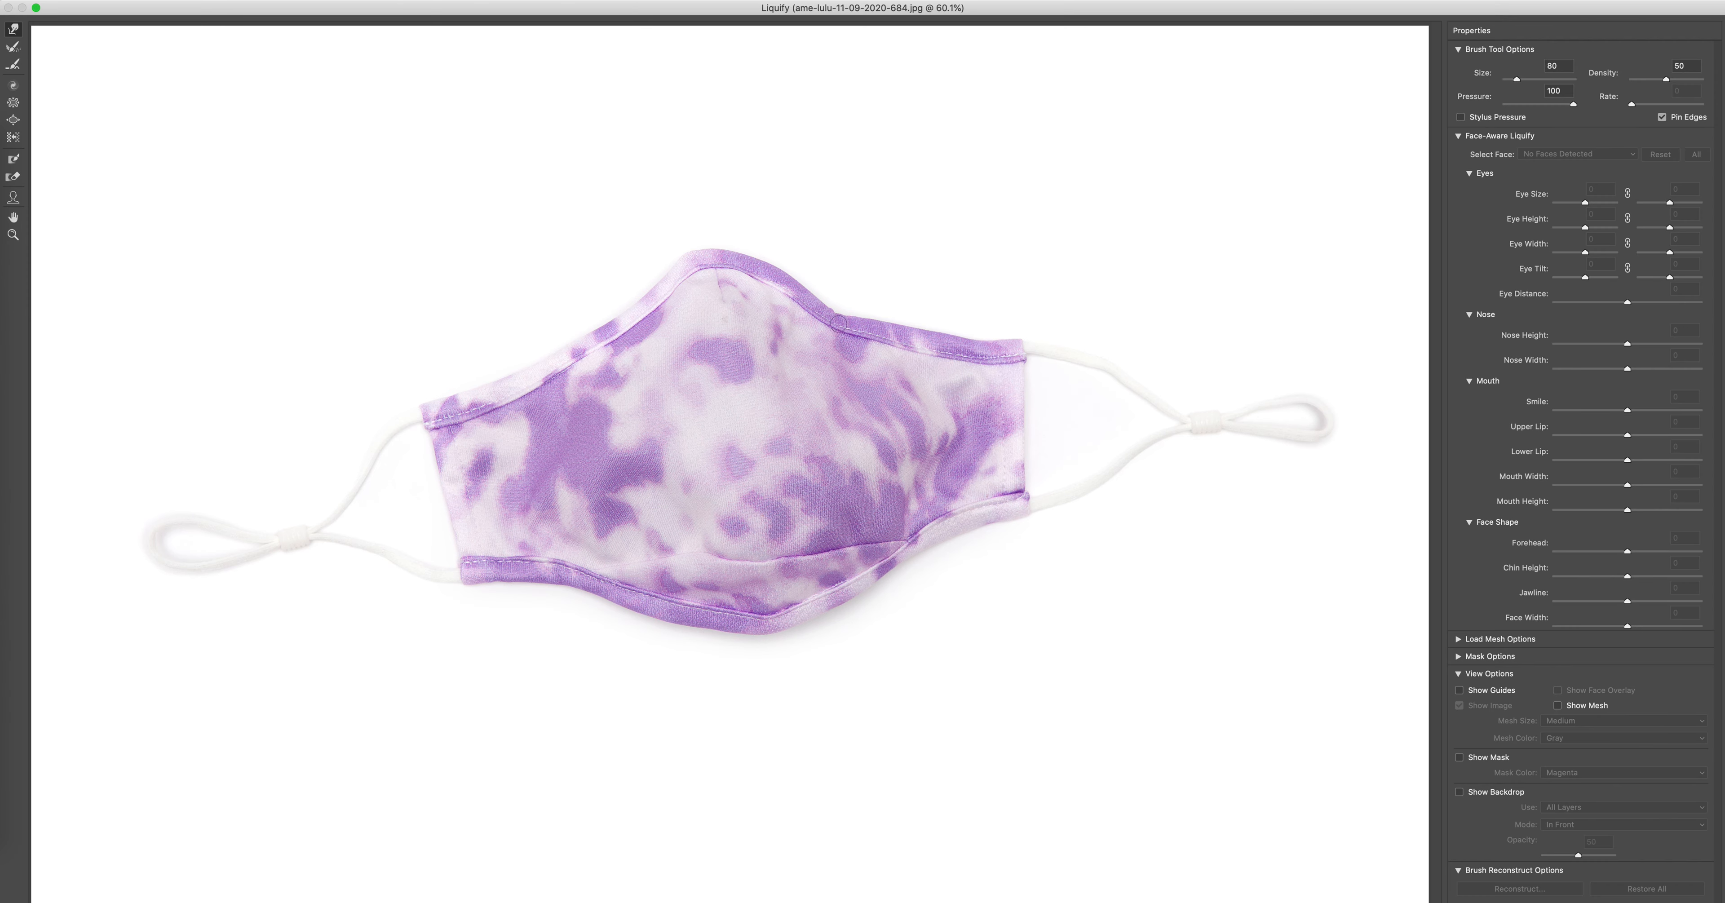
key("bracketright")
key("bracketright")
key("bracketright")
key("bracketright")
key("bracketright")
key("bracketleft")
left_click_drag(834, 314, 856, 315)
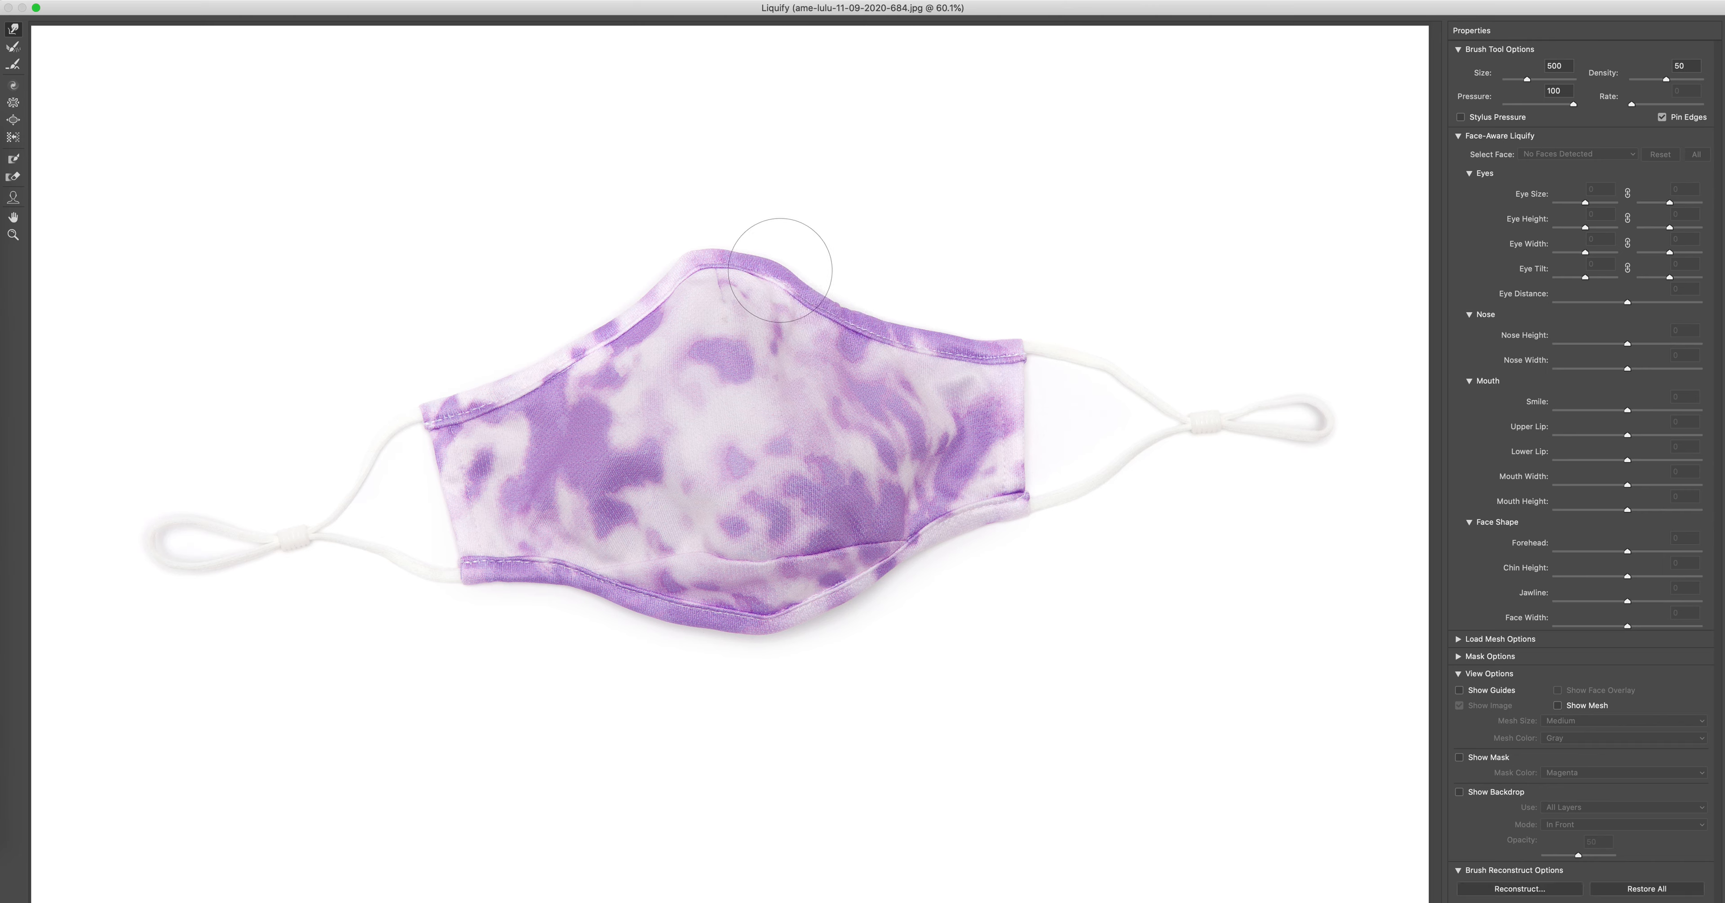
left_click_drag(748, 264, 750, 255)
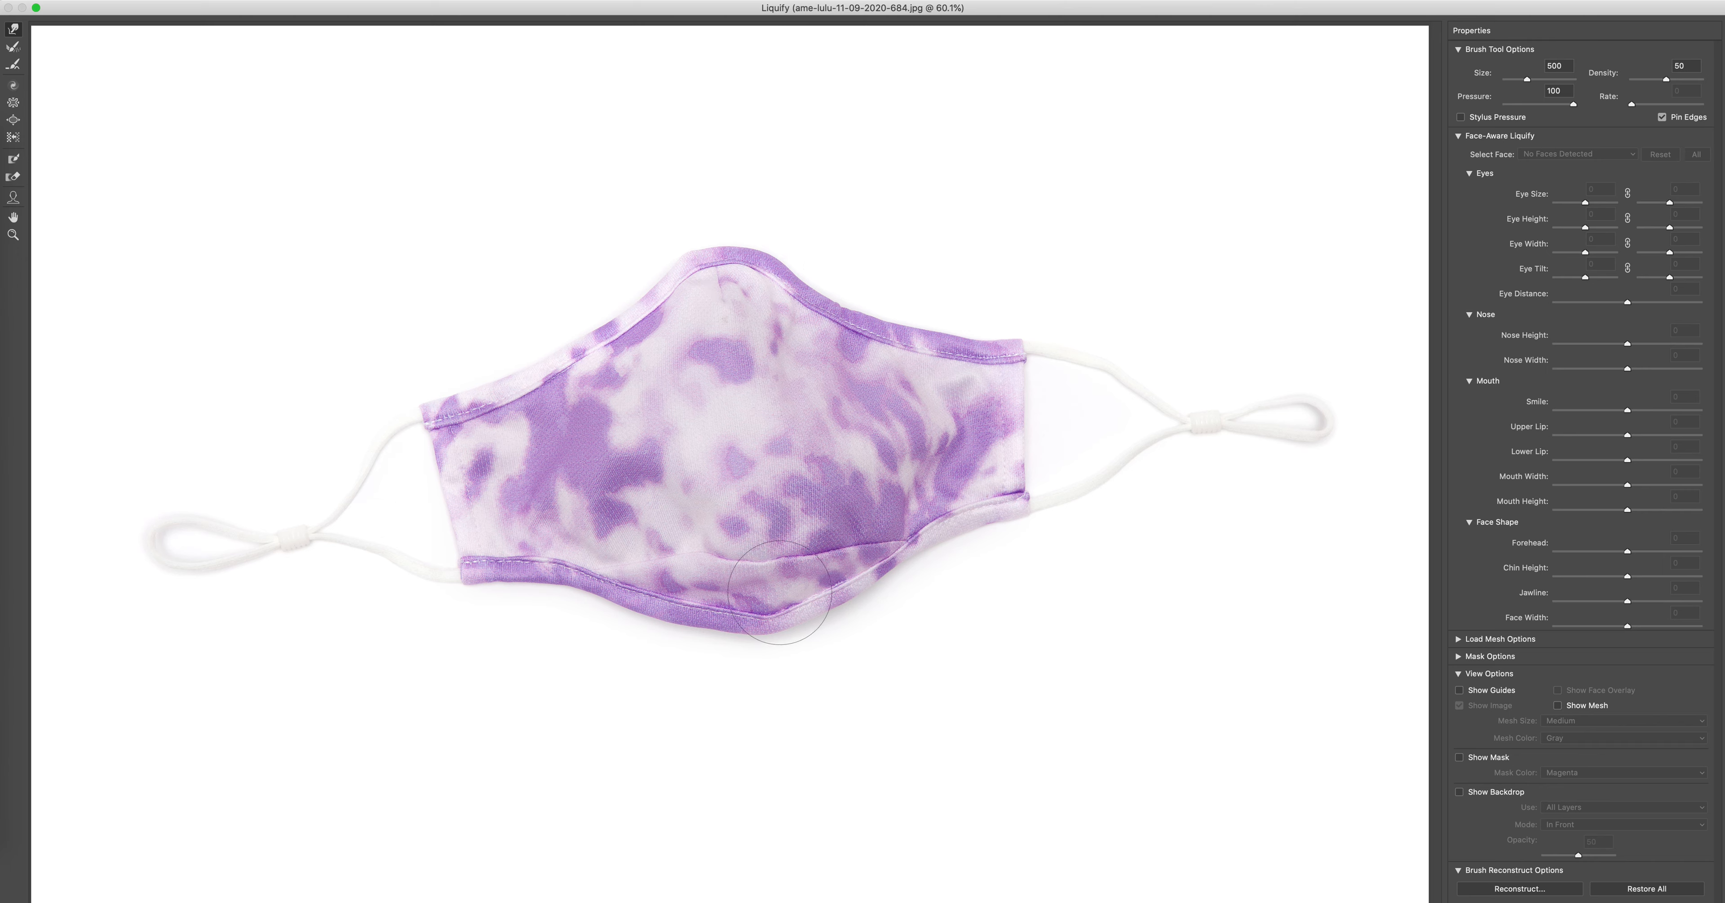
Step: Reduce the Liquify brush to size 300 and nudge the fabric along the lower fold seam slightly downward
key("bracketleft")
key("bracketleft")
key("bracketleft")
key("bracketleft")
key("bracketleft")
key("bracketright")
left_click_drag(723, 538, 743, 549)
left_click_drag(672, 546, 671, 553)
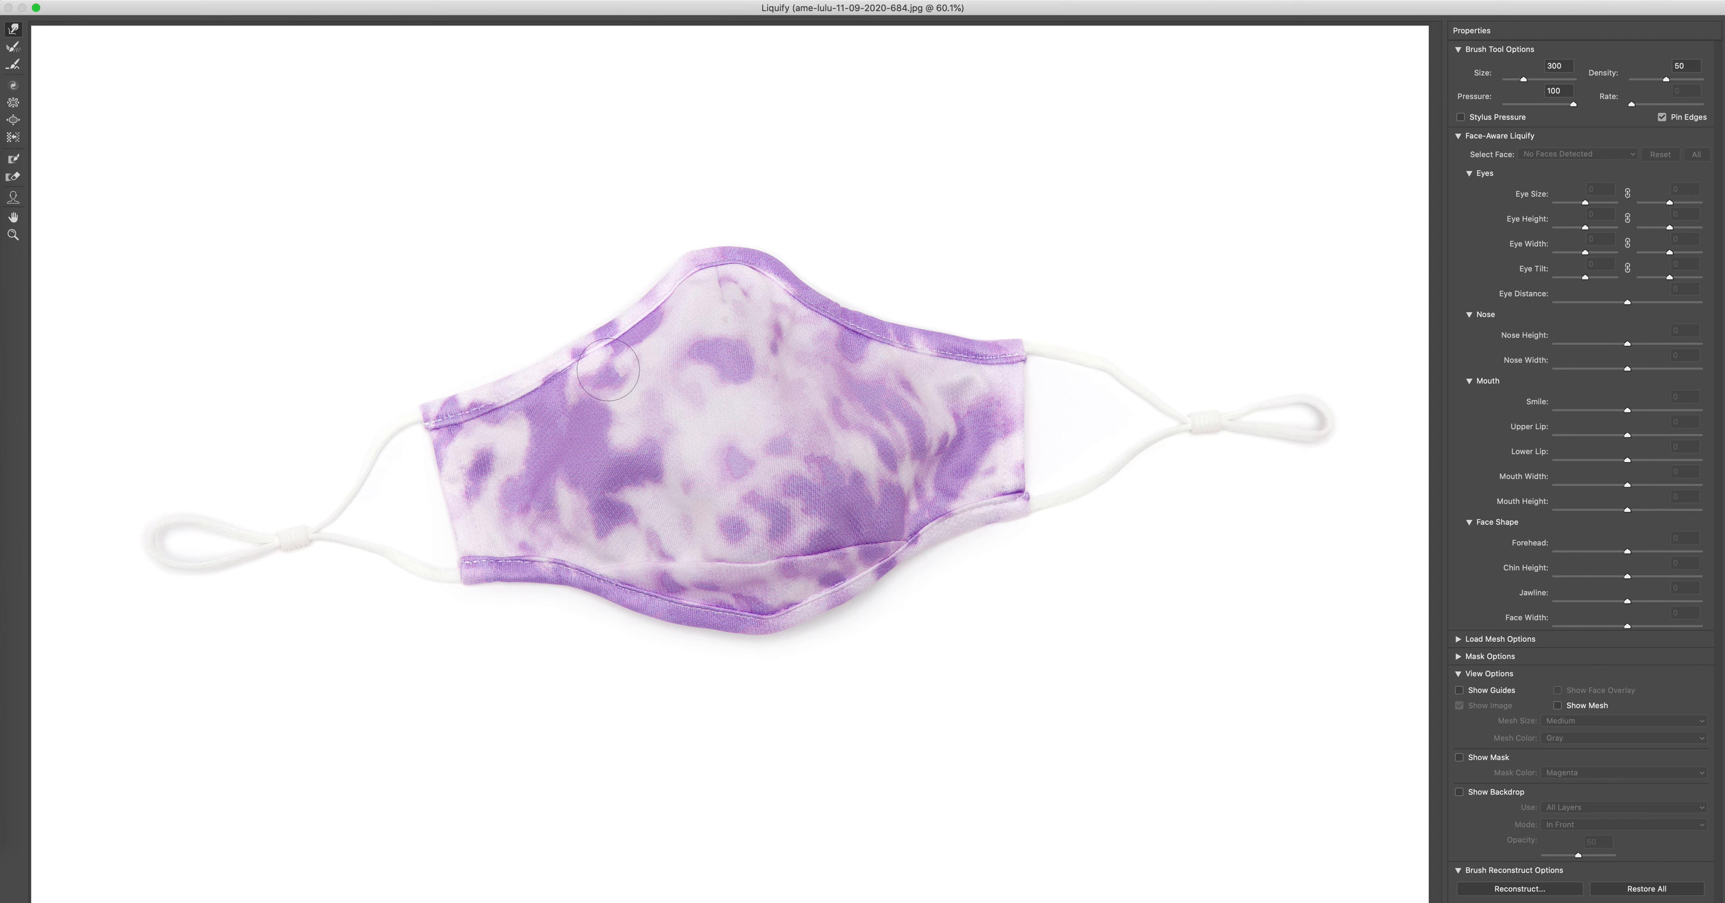
Step: Push the face mask's left edge and upper-left corner inward with a size 600 brush, and apply the Liquify changes
key("bracketright")
key("bracketright")
key("bracketright")
key("bracketright")
key("bracketright")
key("bracketright")
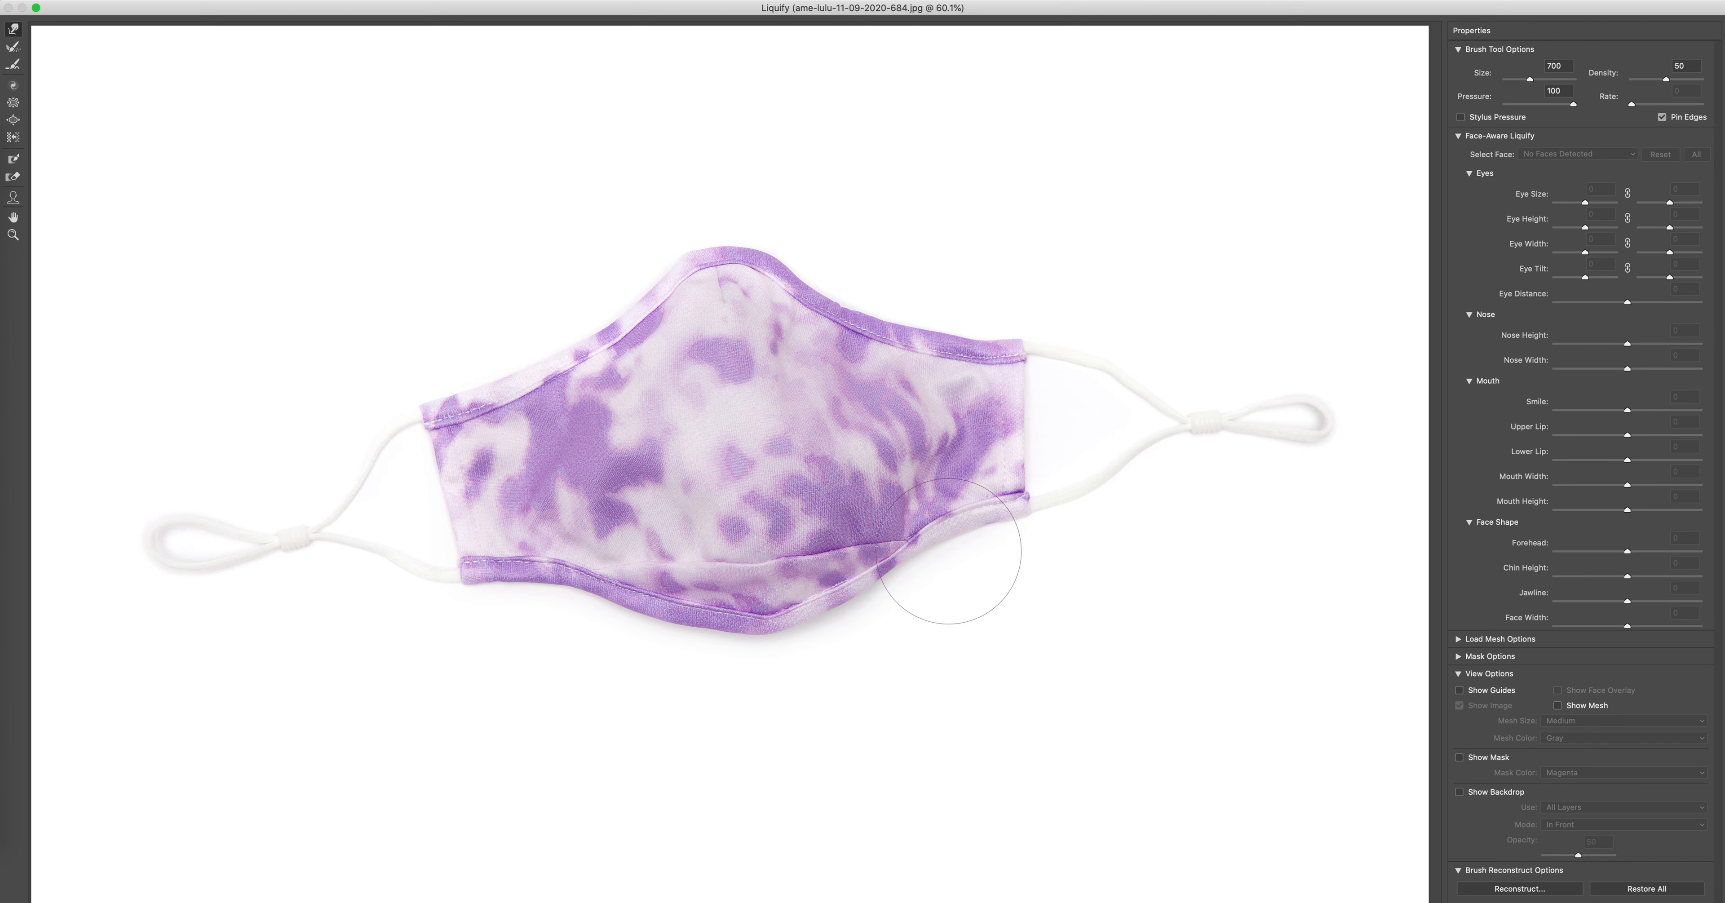
key("bracketleft")
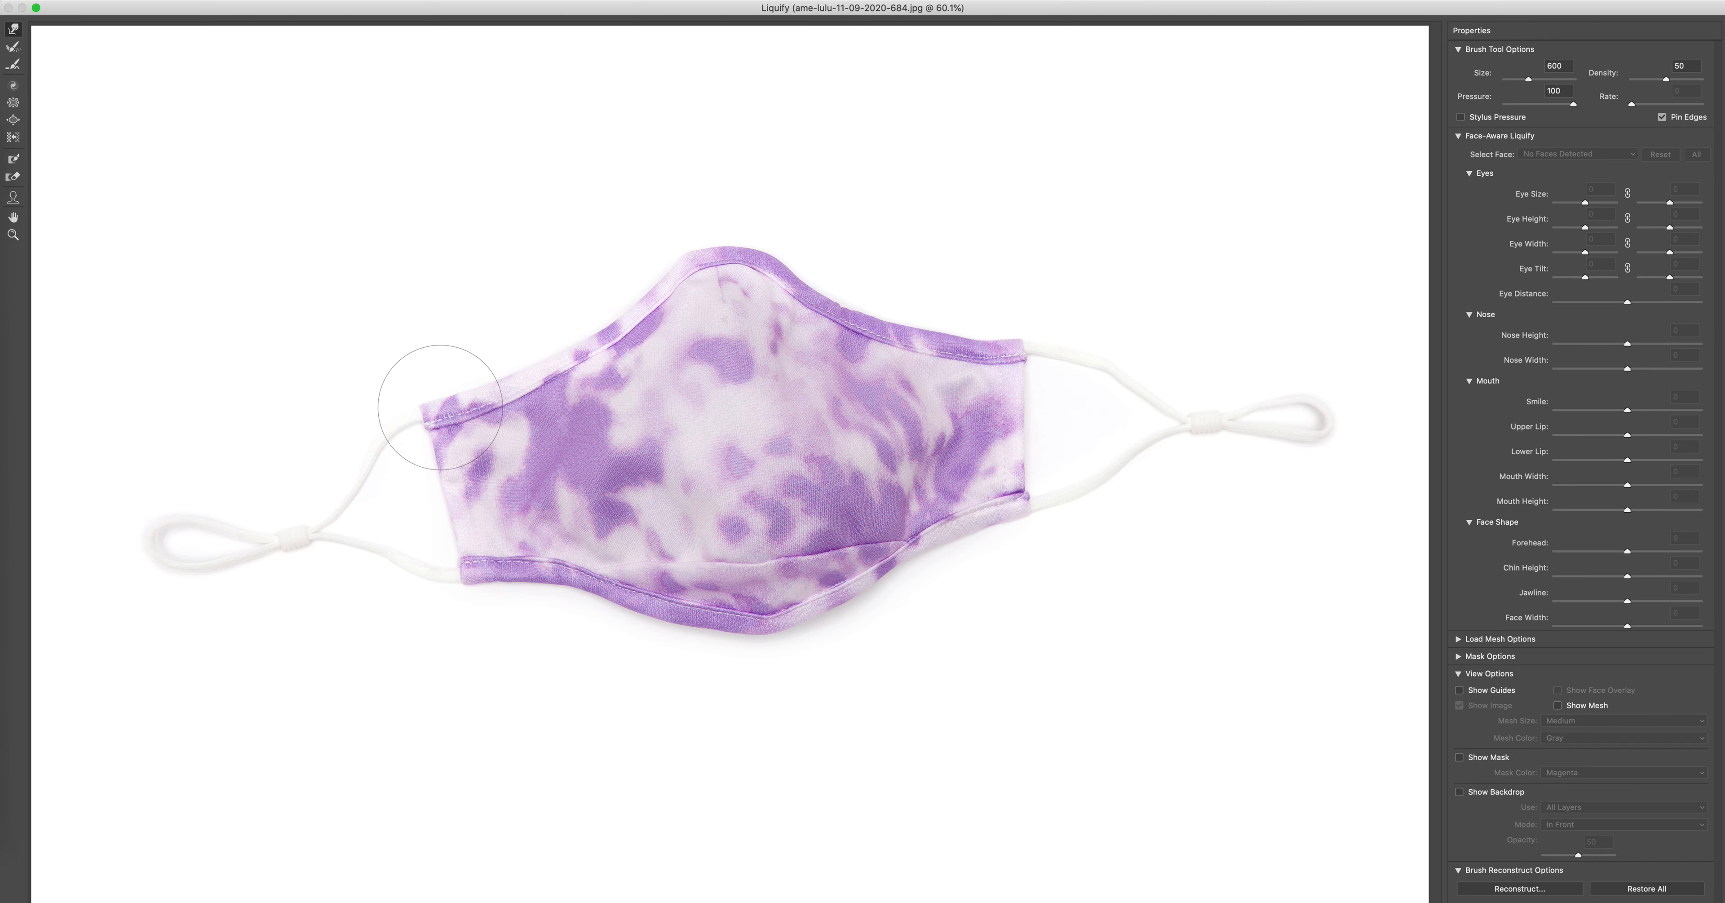
left_click_drag(419, 413, 431, 411)
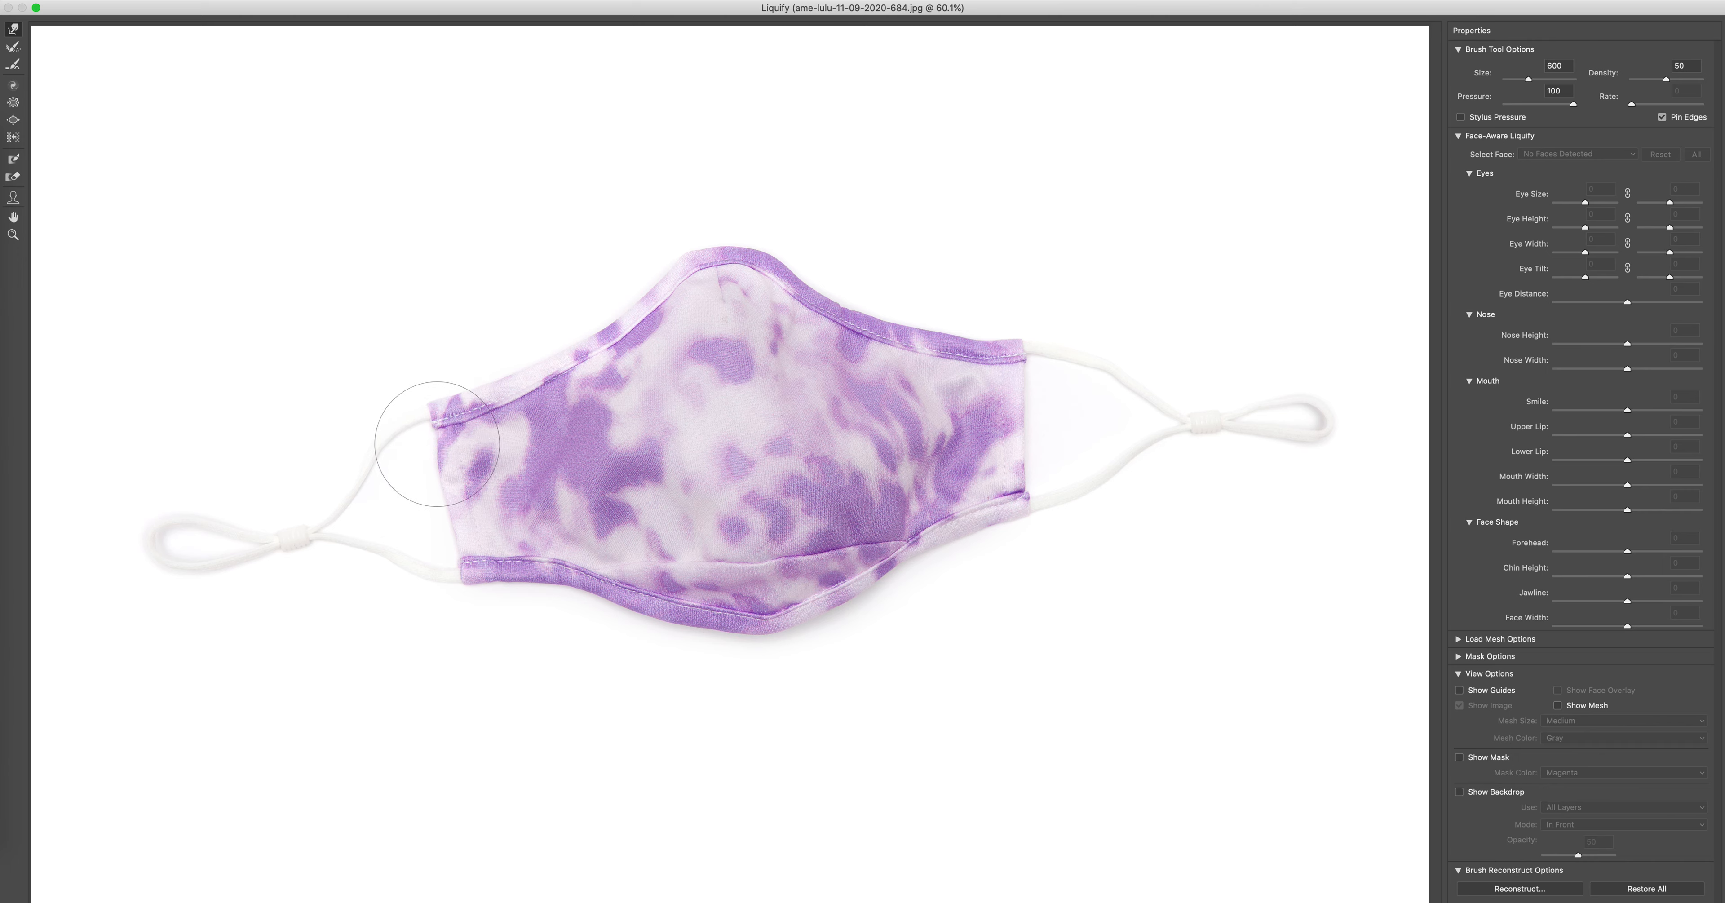
left_click_drag(443, 480, 449, 479)
left_click_drag(424, 426, 430, 426)
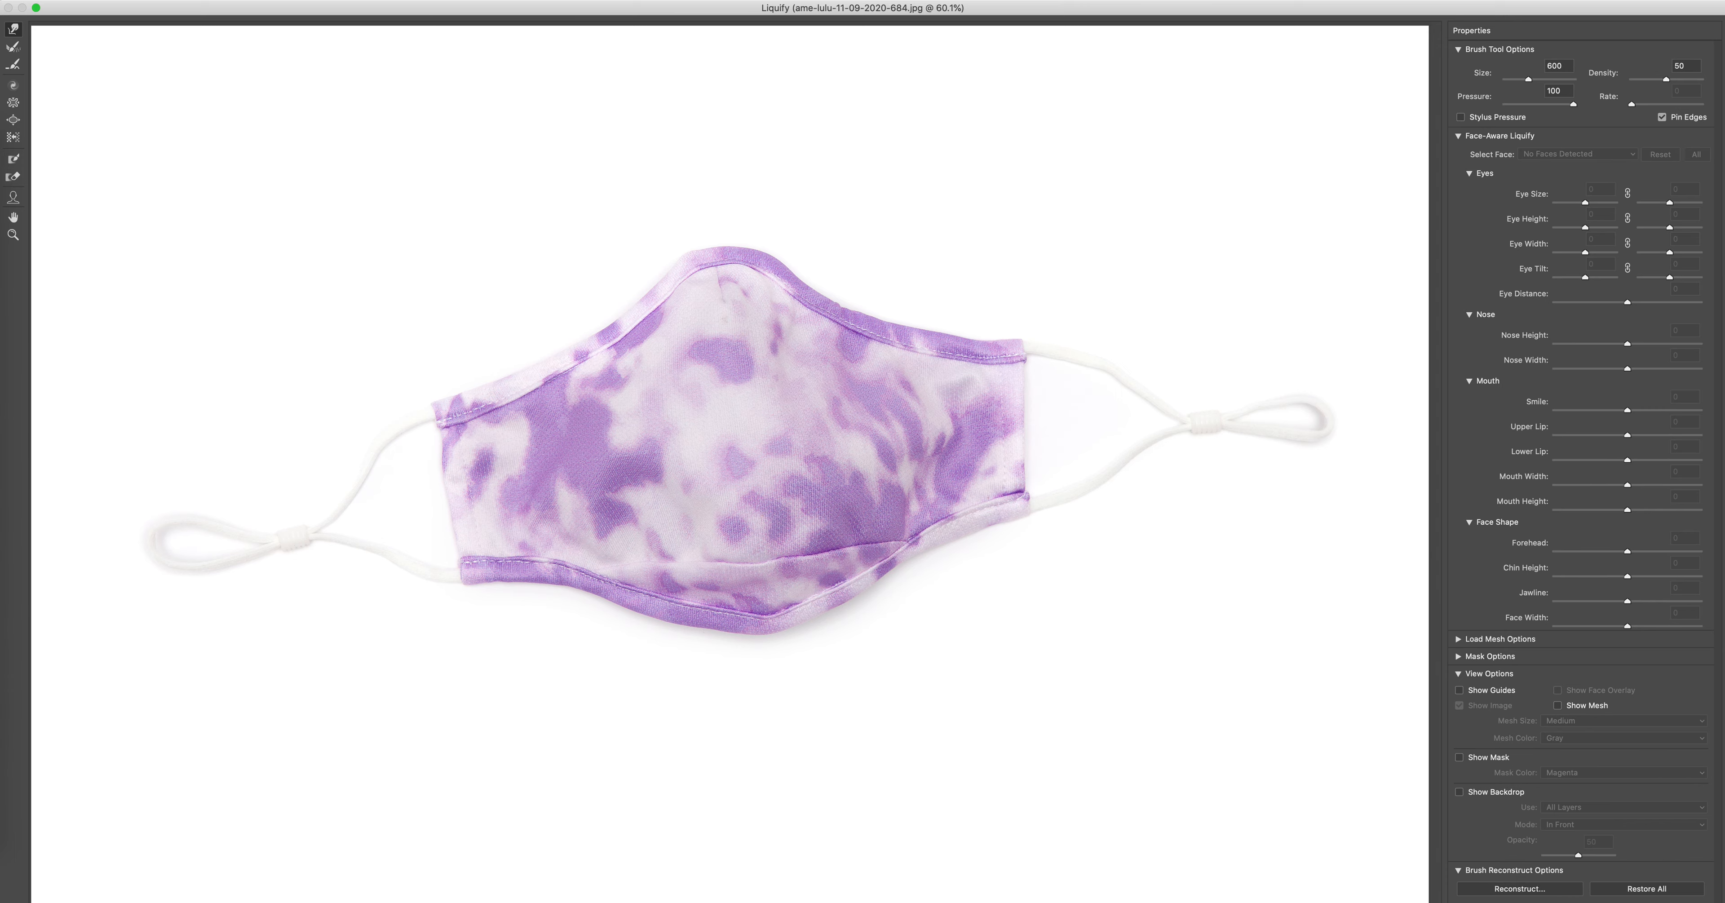
key("Return")
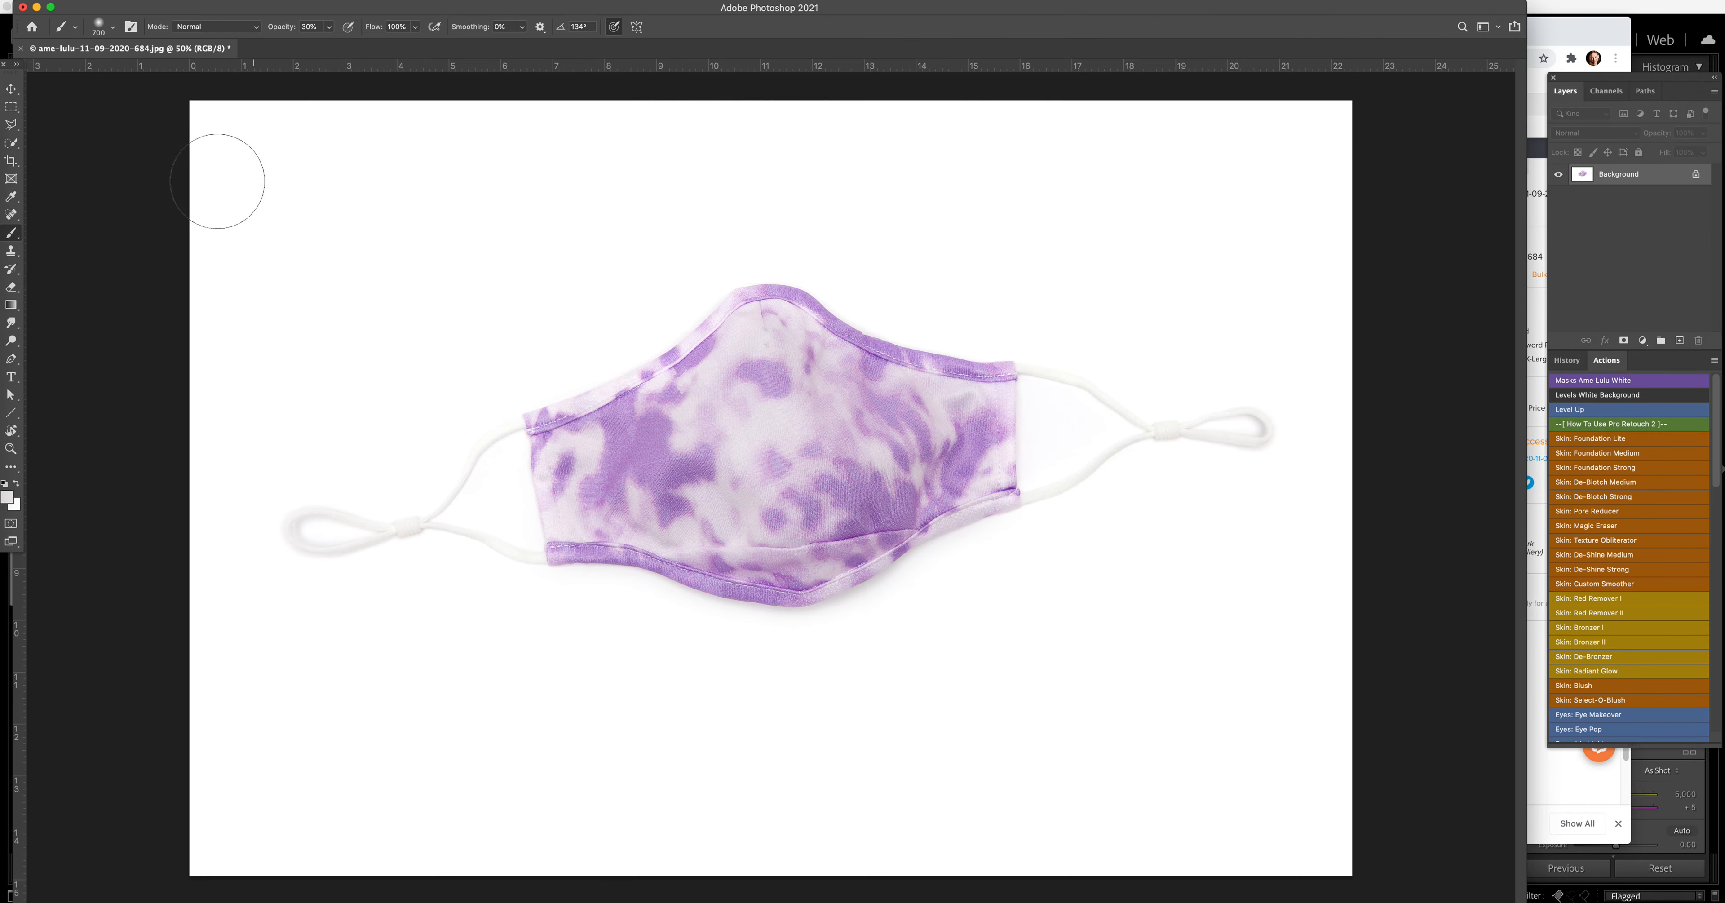
Step: Select the whole face mask with a rectangular marquee, rotate it slightly clockwise to level it, and deselect
left_click(11, 106)
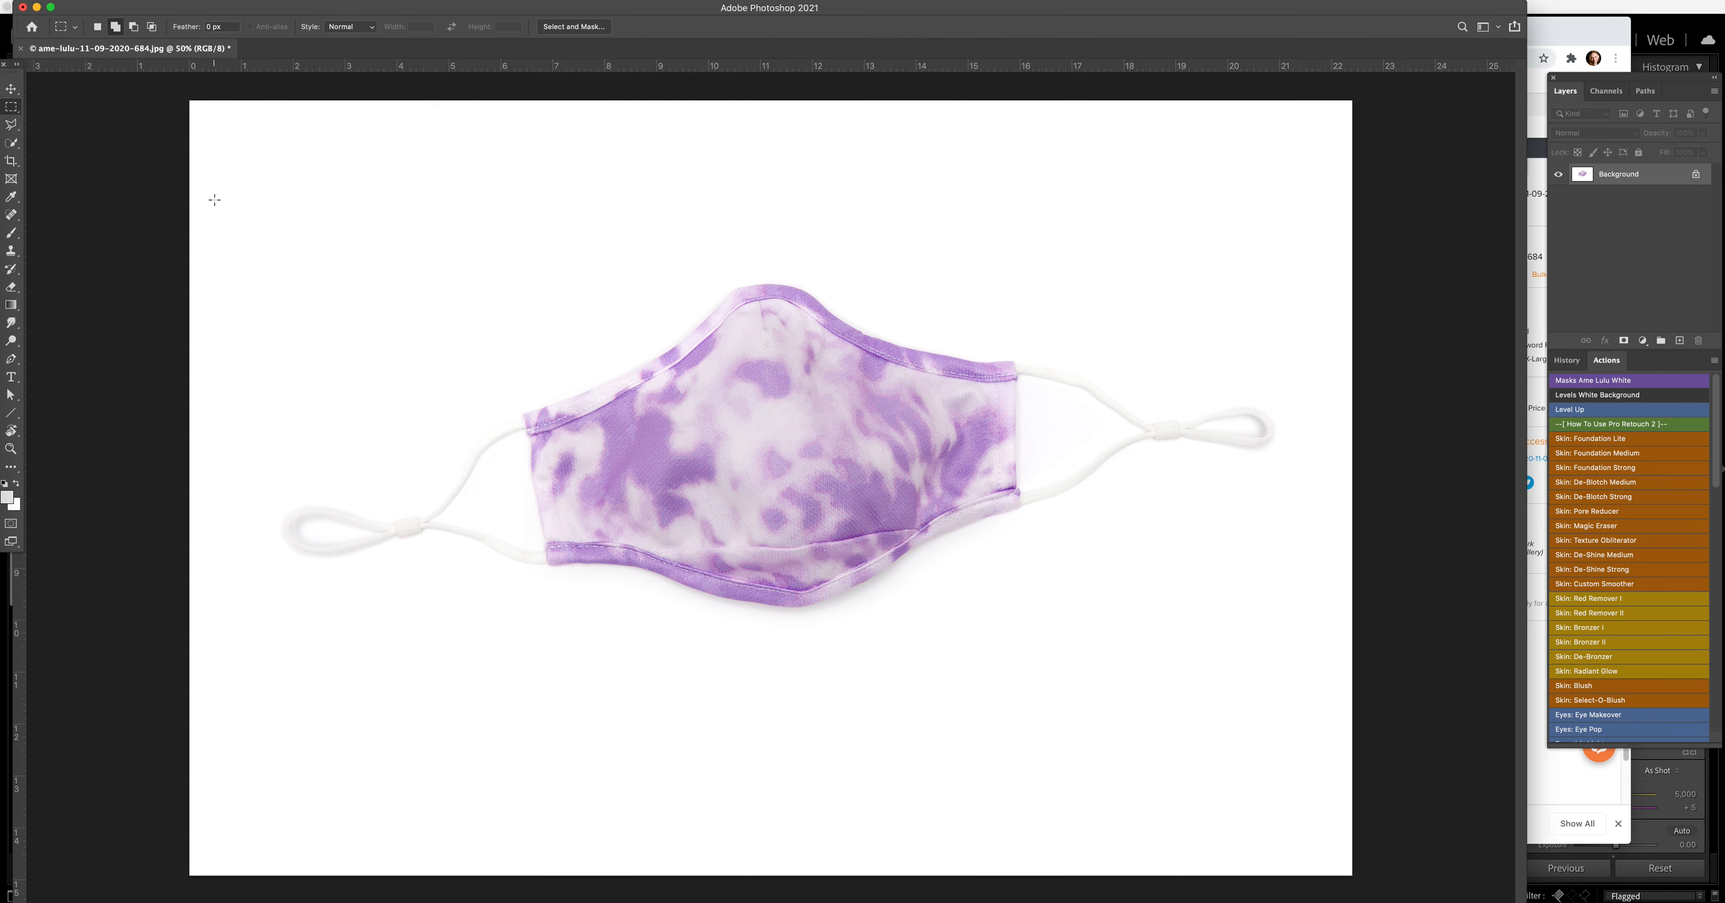
left_click_drag(214, 167, 1299, 684)
key("v")
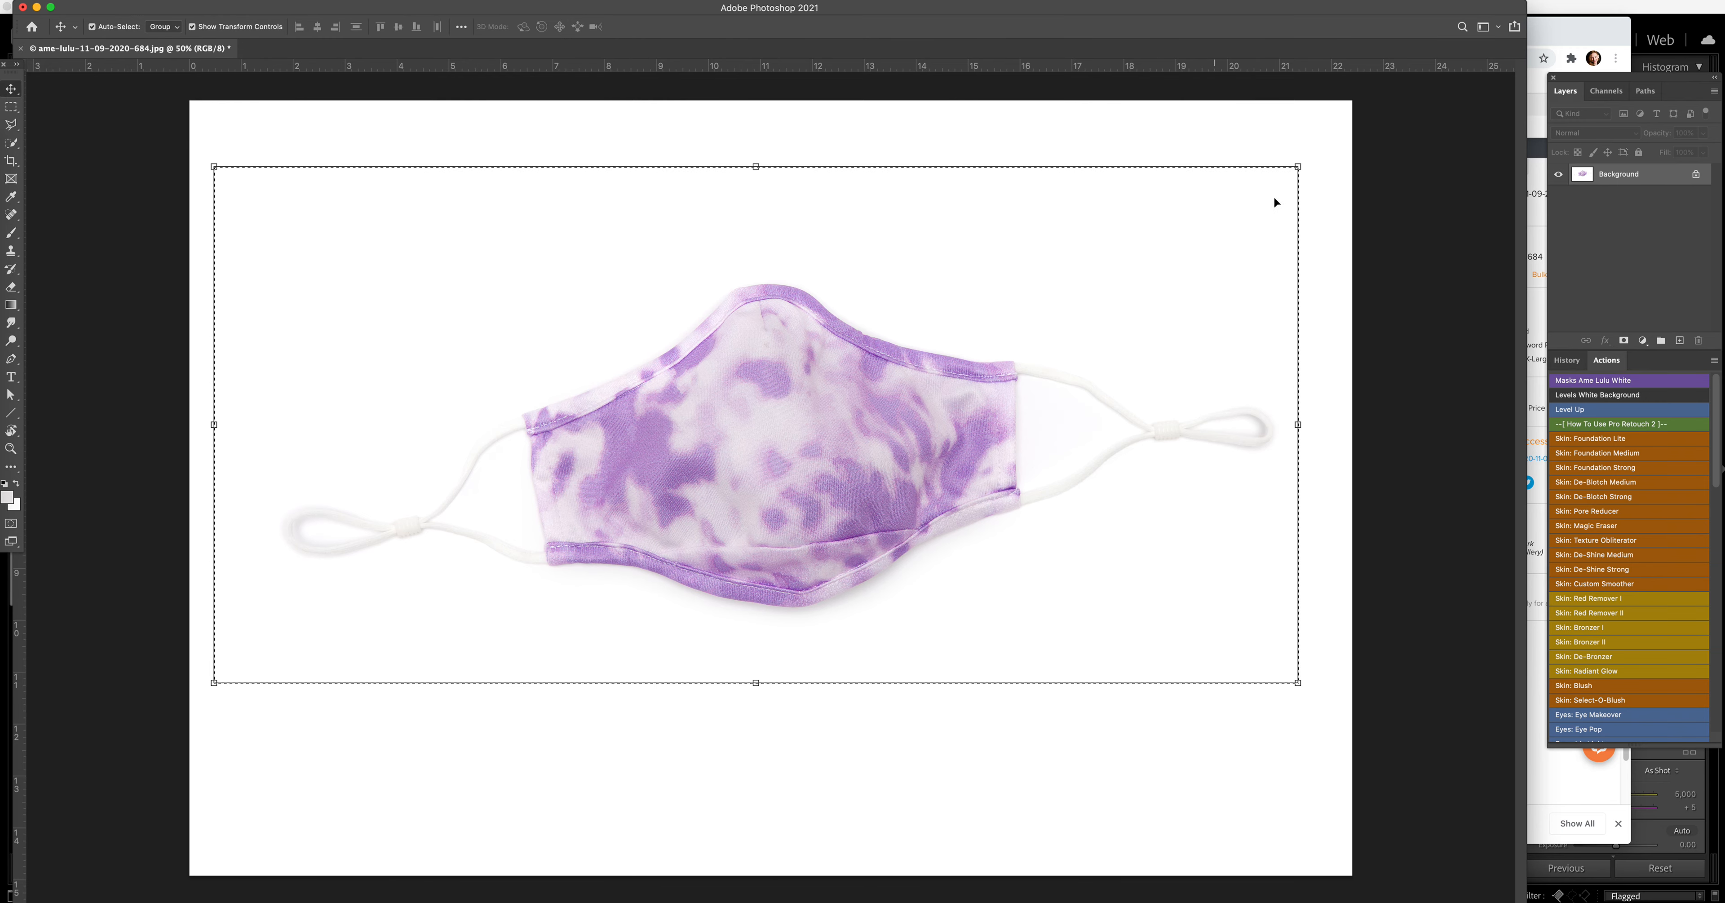
left_click_drag(1310, 162, 1336, 186)
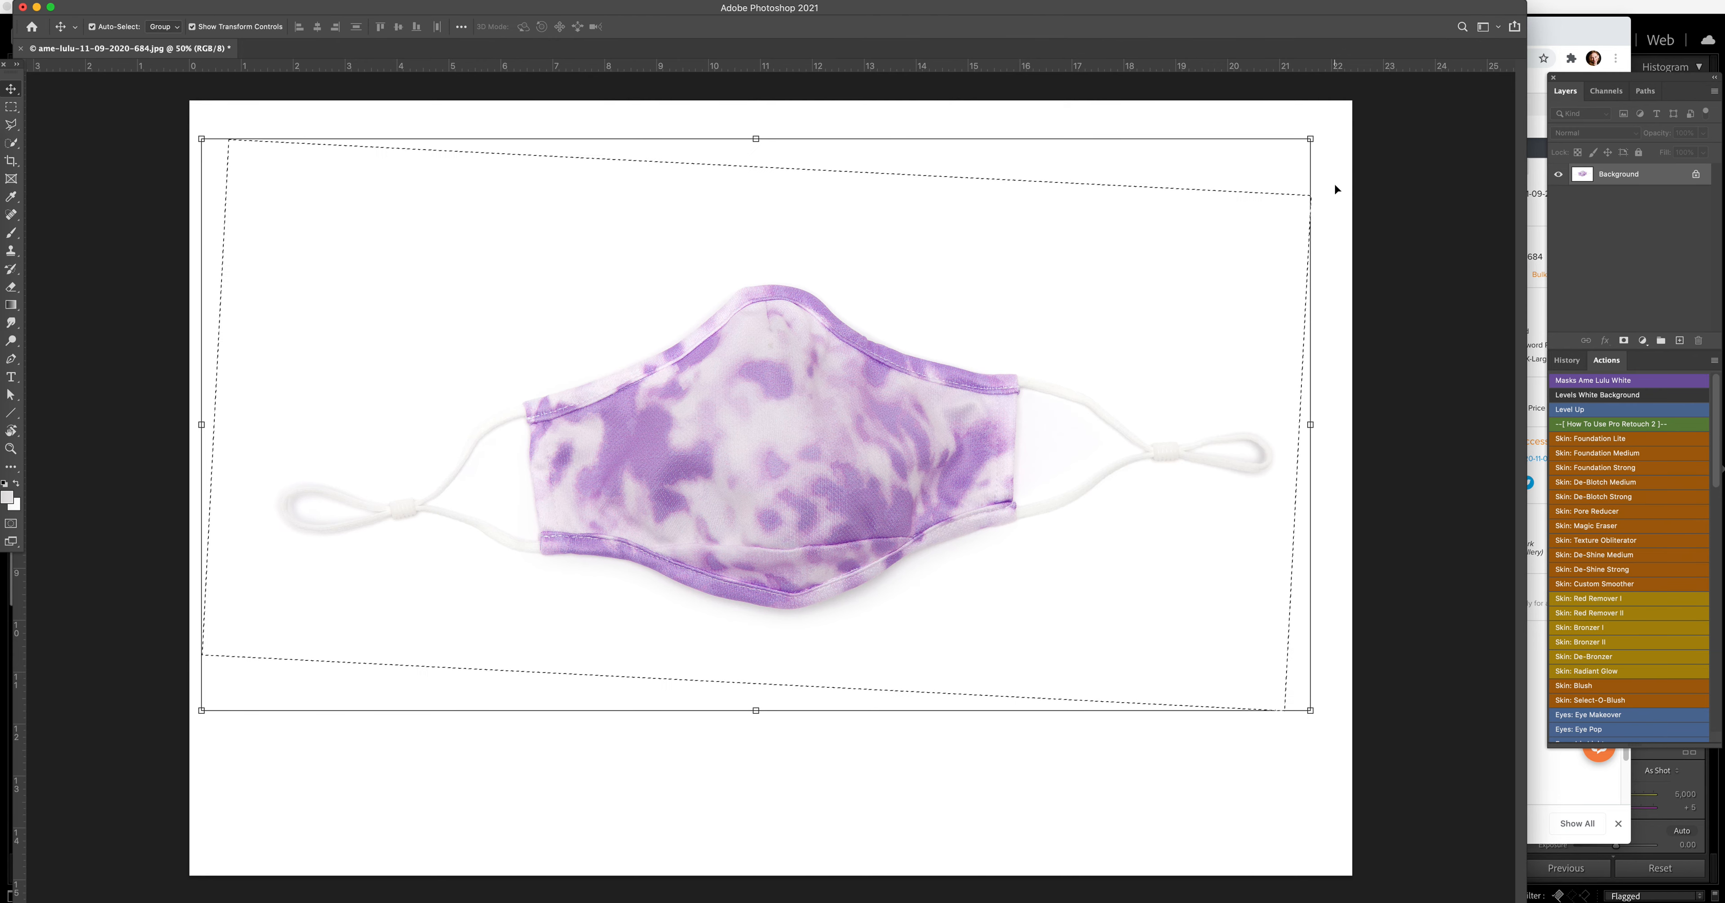
key("super+d")
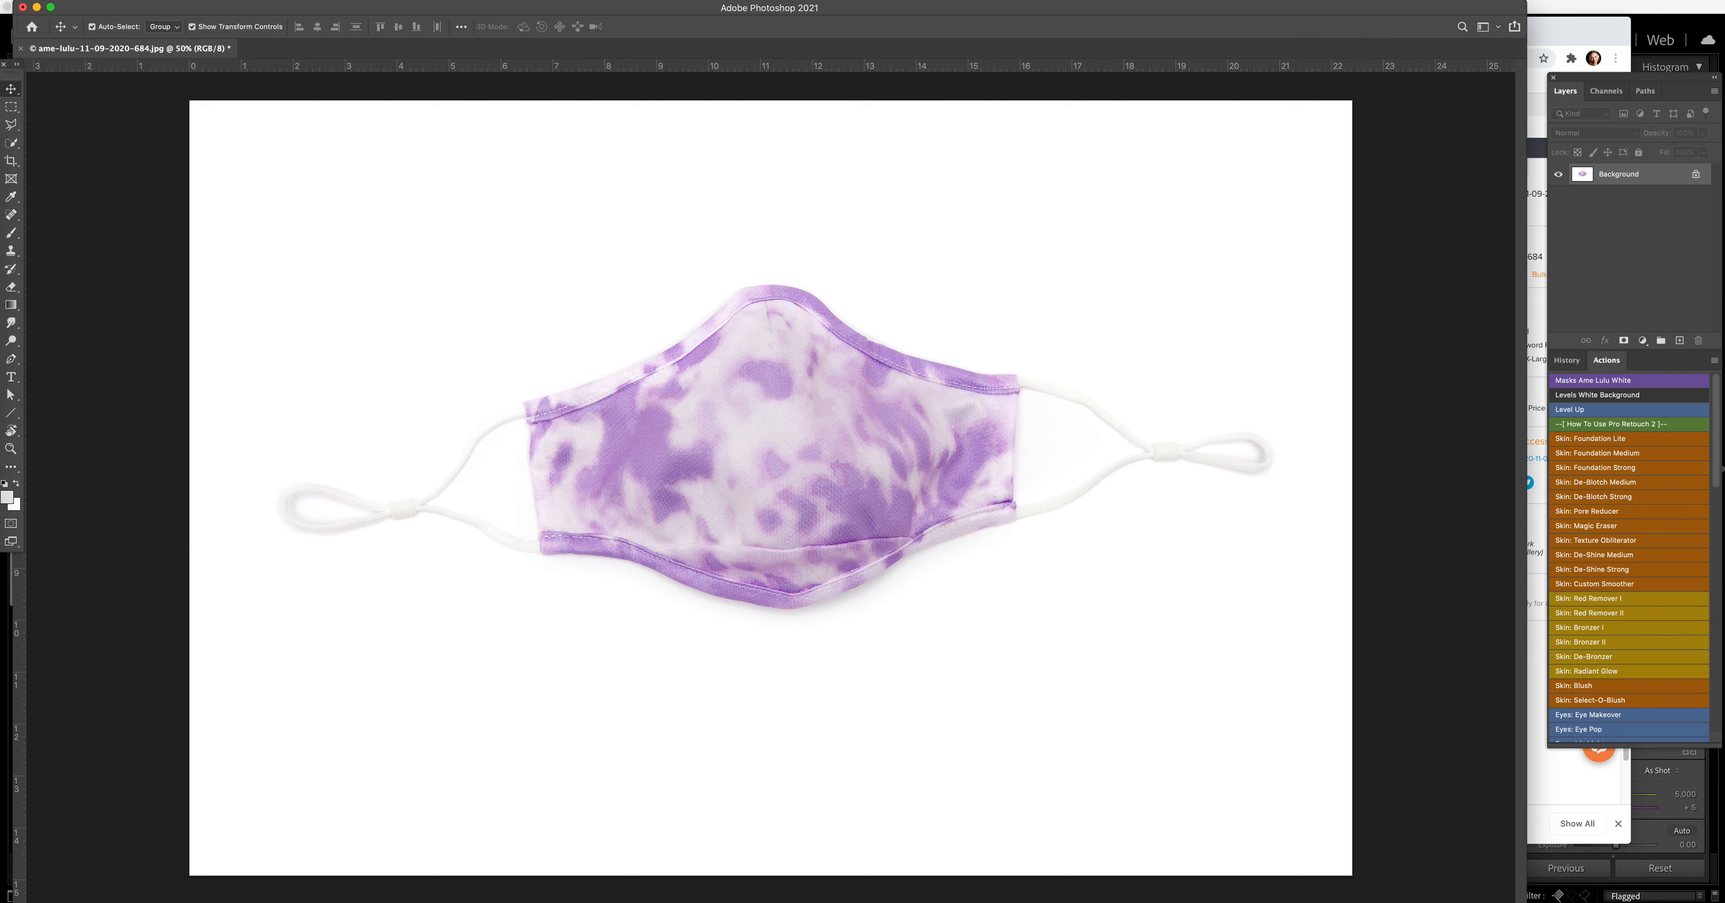
Step: Save the image as a JPEG at quality 12 (Maximum) with the Baseline ("Standard") format option
left_click(69, 1)
left_click(135, 139)
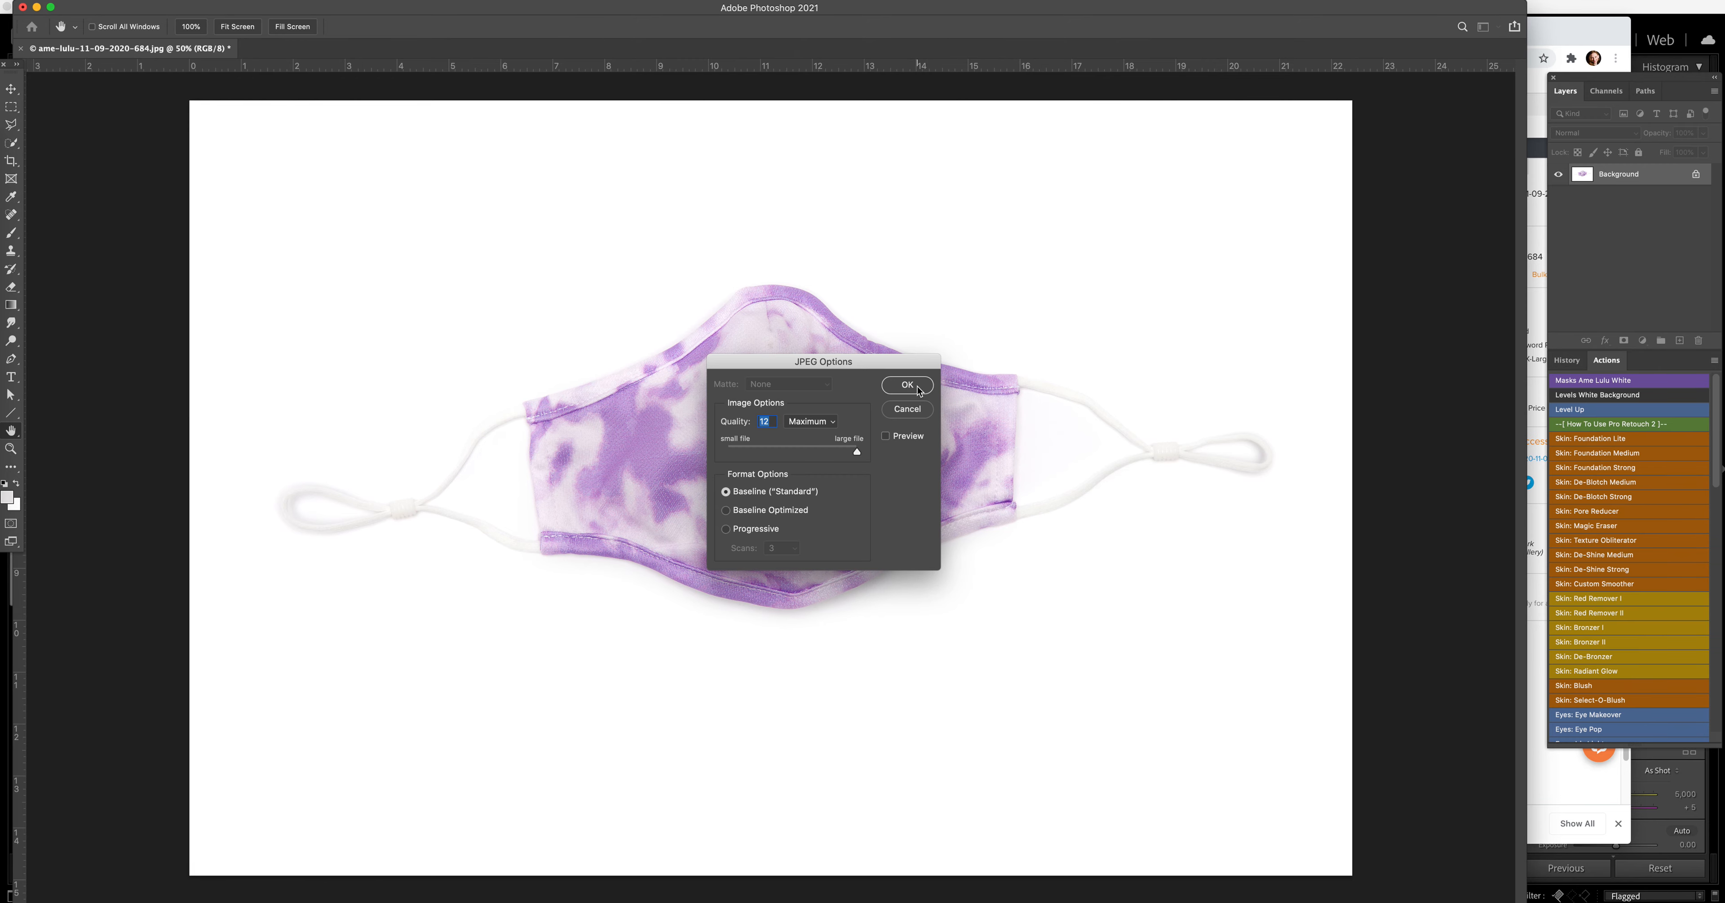
left_click(908, 385)
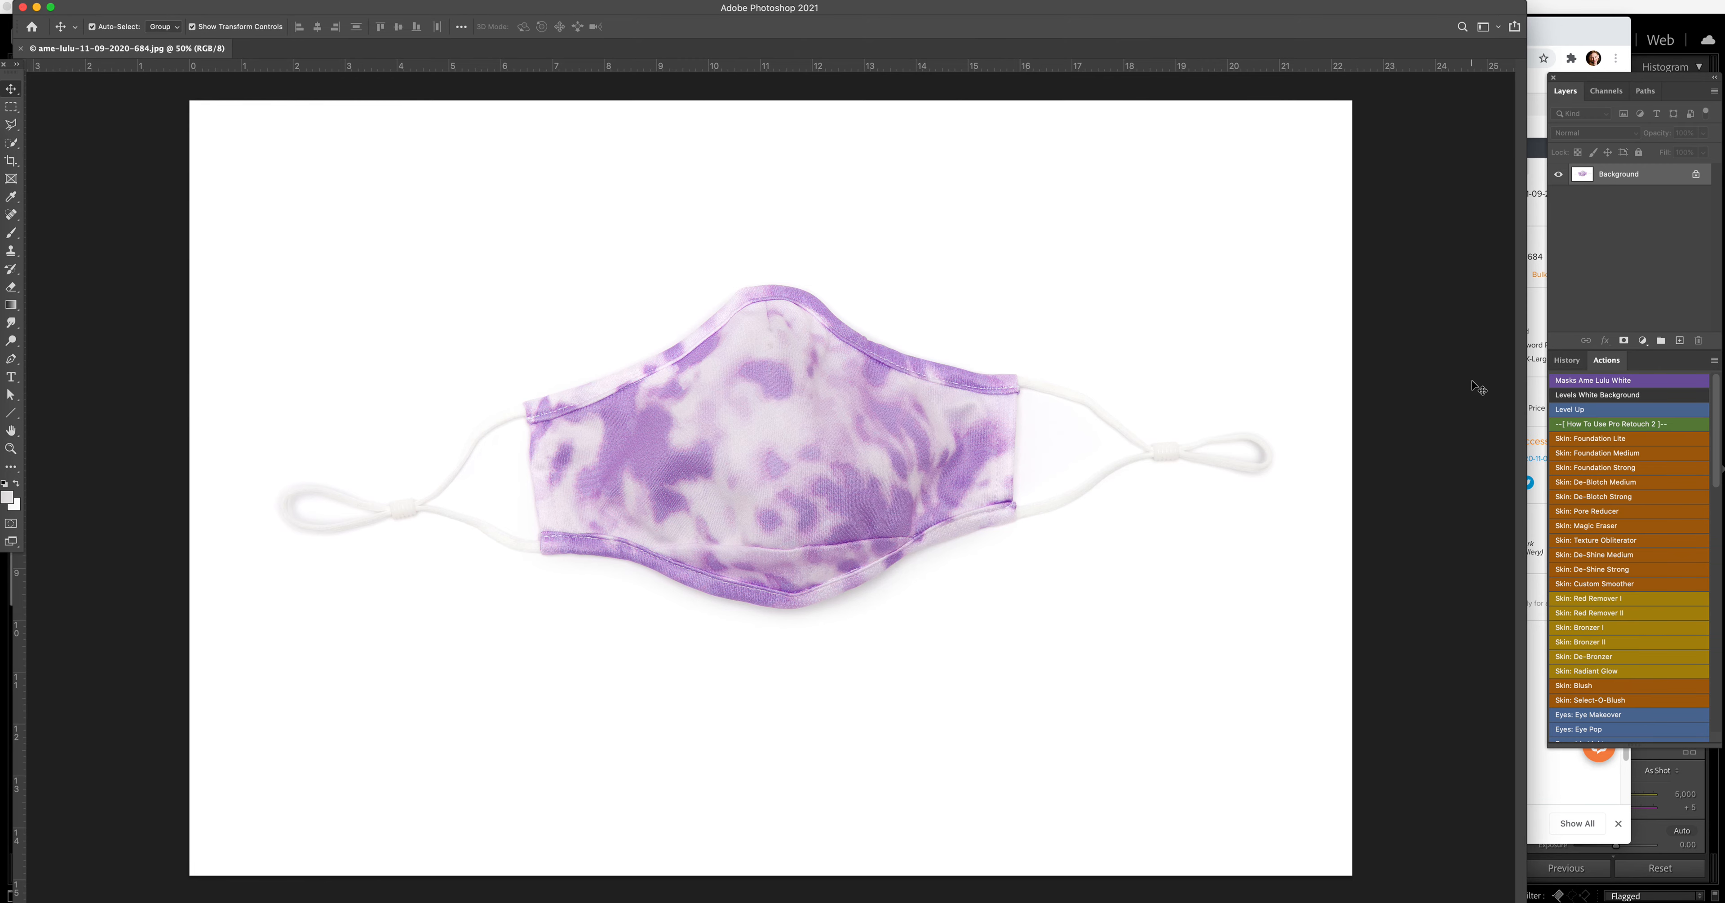
key("super+shift+5")
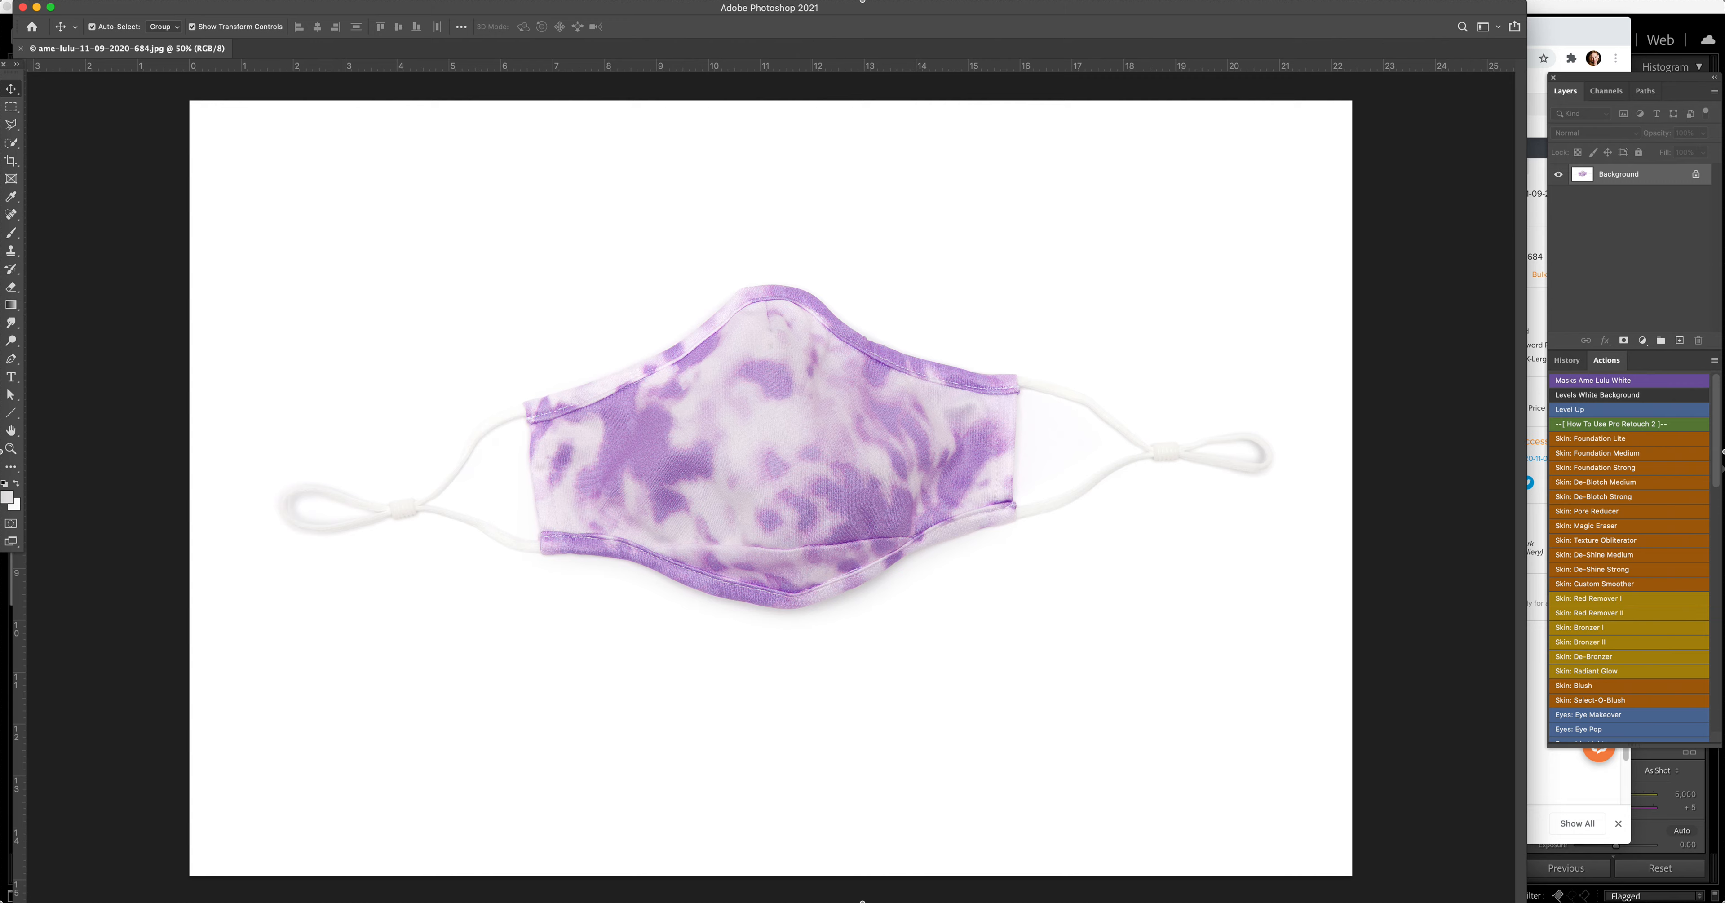